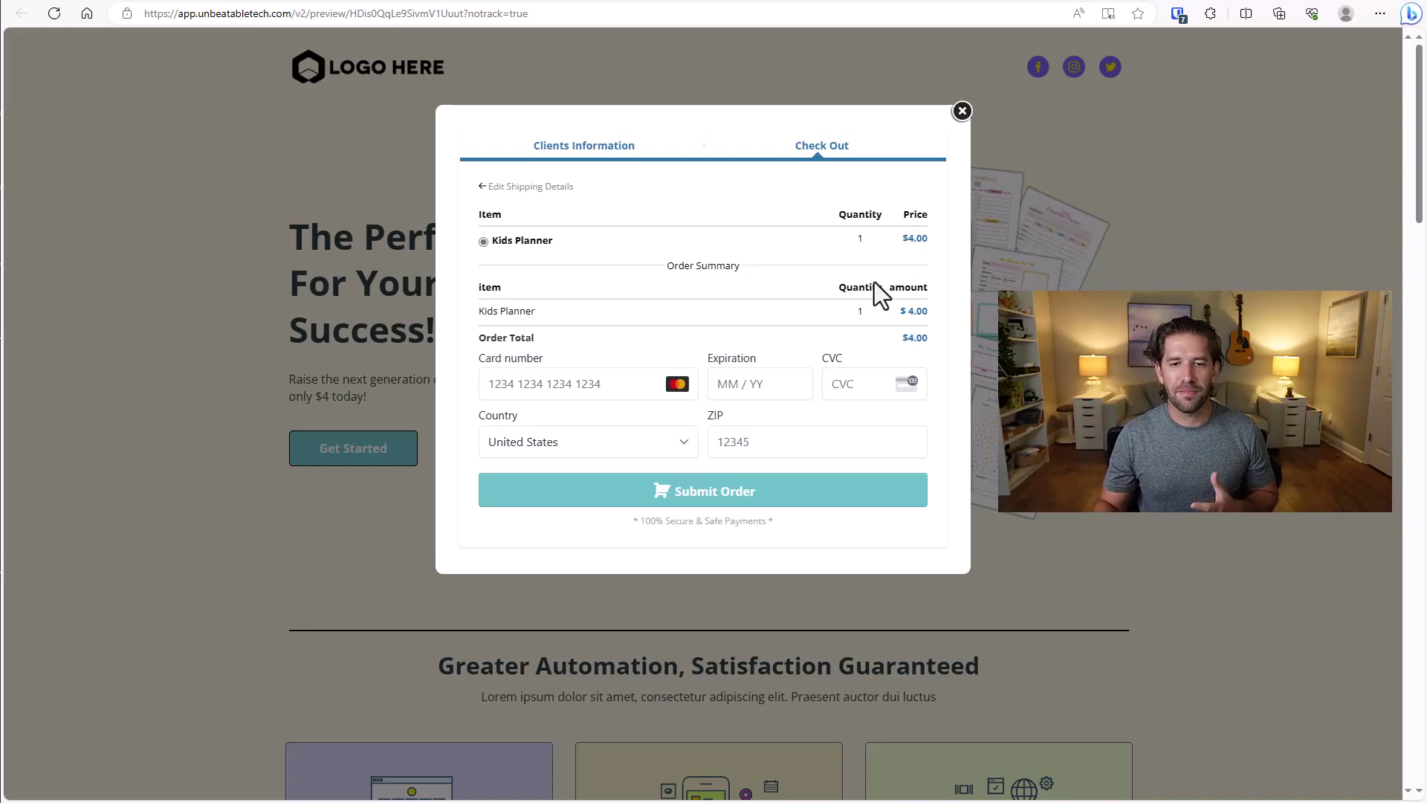
Step: Close the $4 Kids Planner checkout pop-up and the funnel preview tab
{"action": "left_click", "coordinate": [962, 111]}
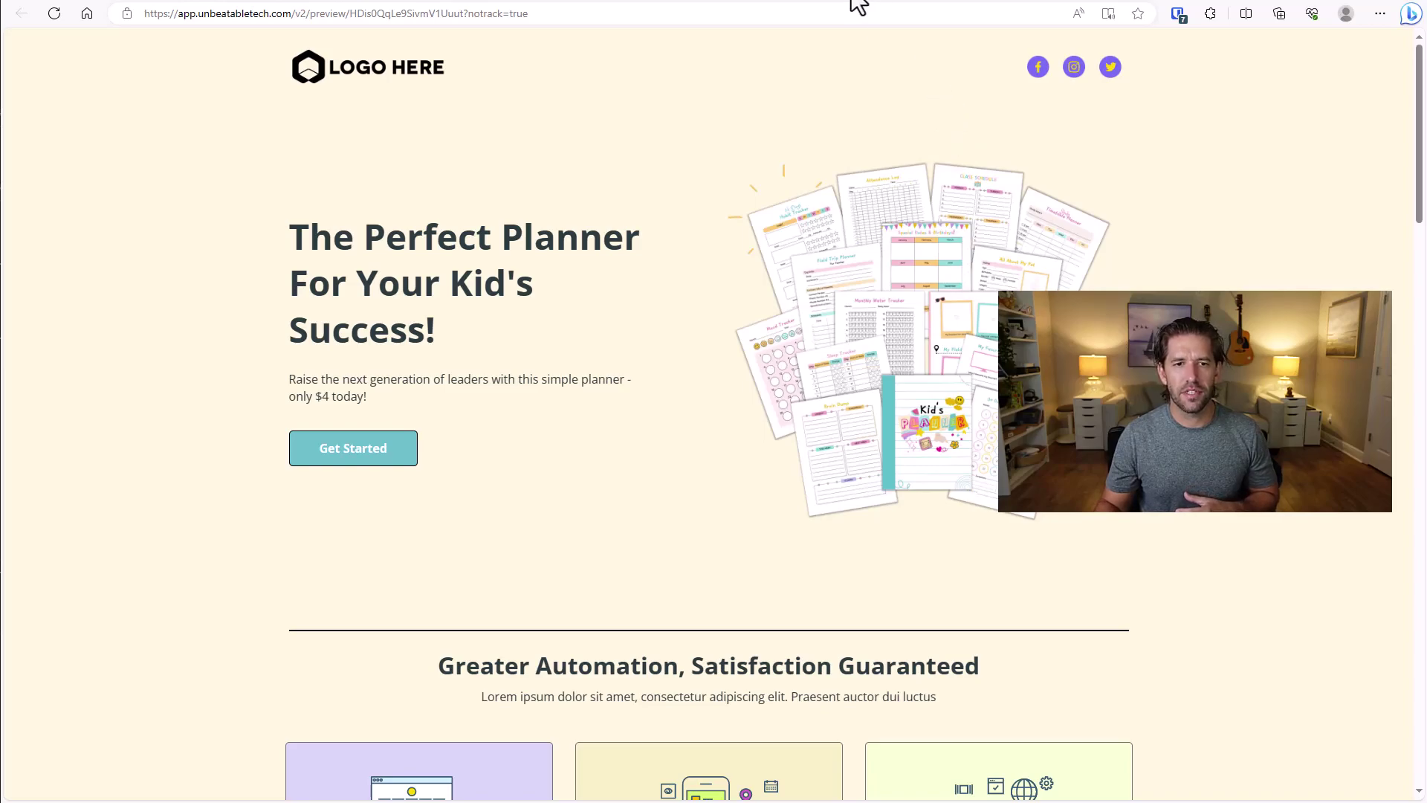
{"action": "key", "text": "ctrl+w"}
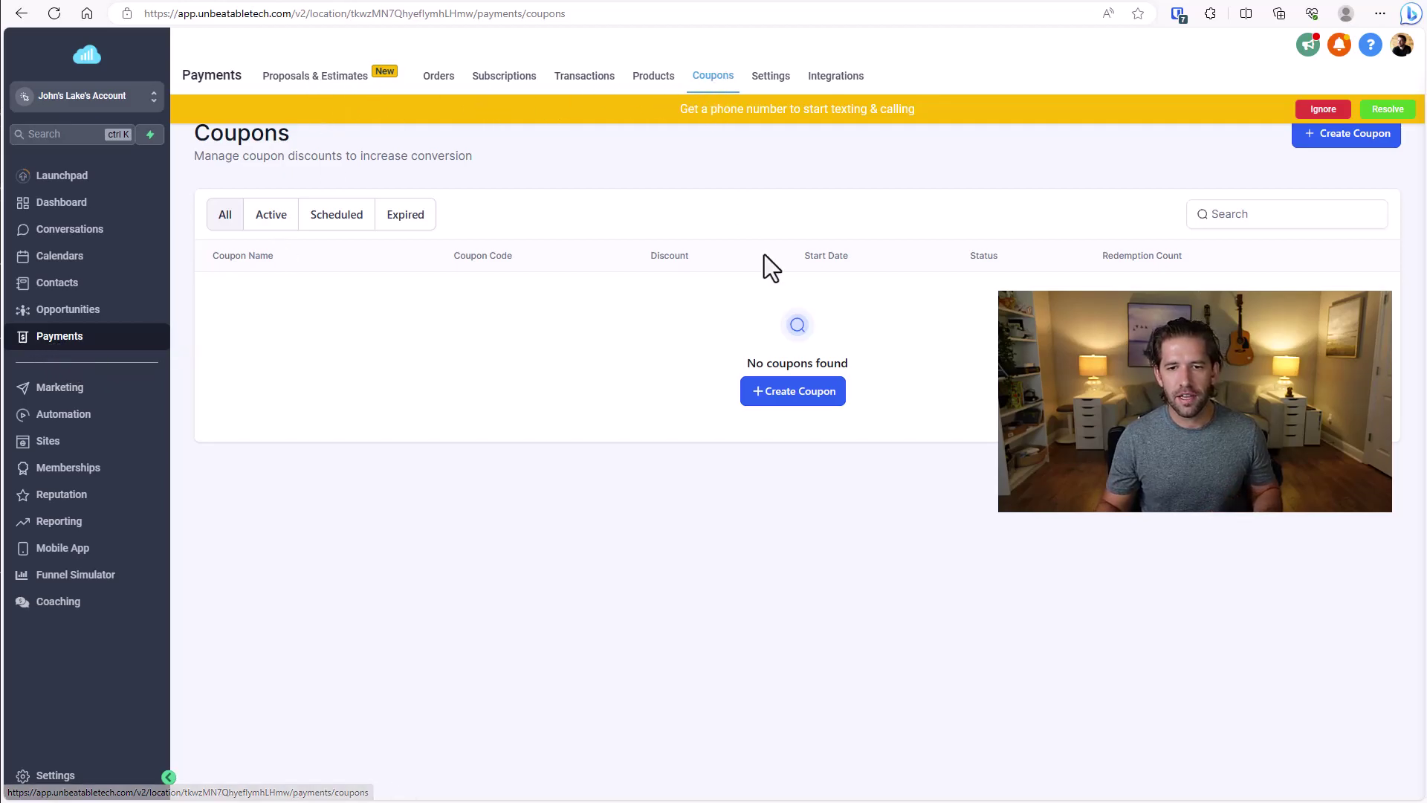
Step: Start a new coupon from the empty Coupons list and focus its Coupon Name field
{"action": "left_click", "coordinate": [802, 405]}
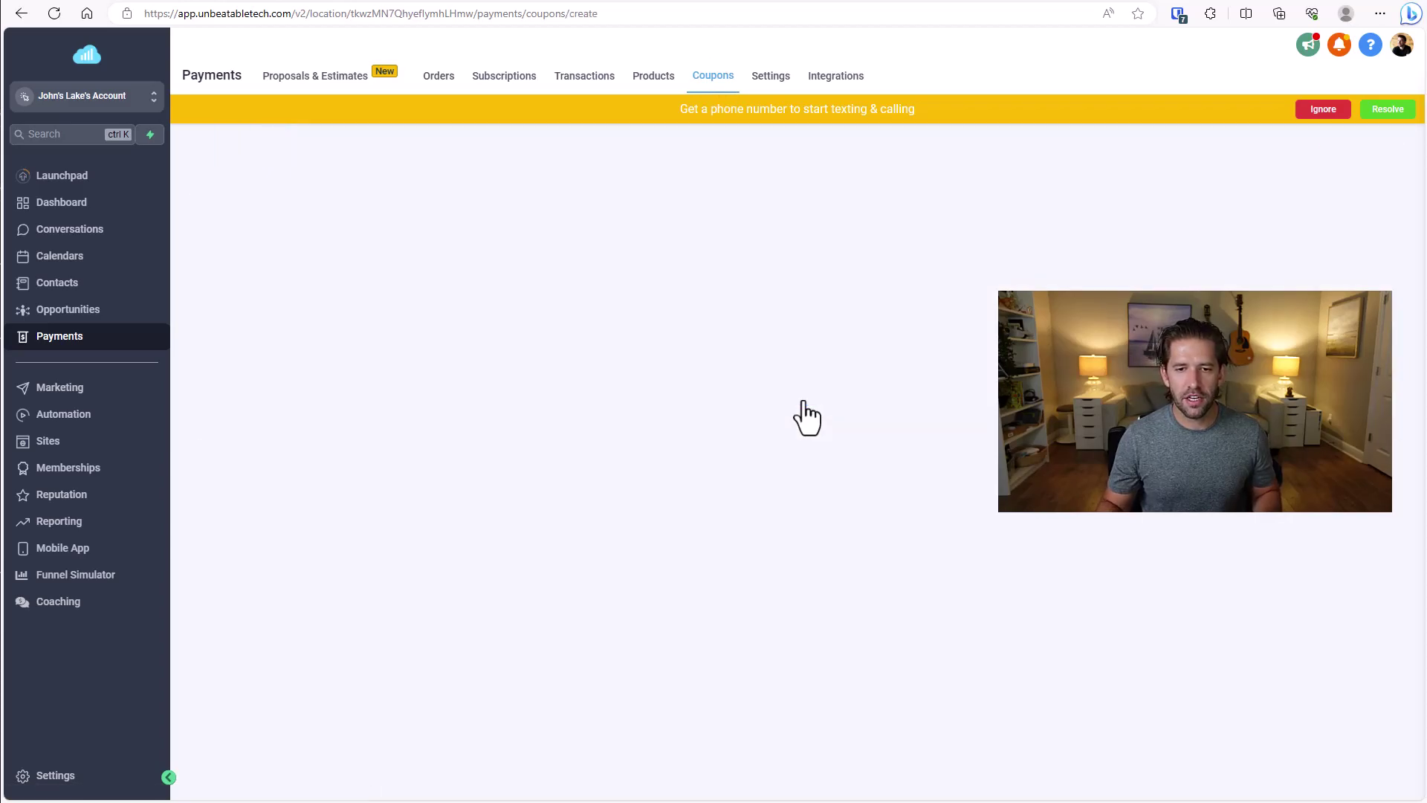
{"action": "left_click", "coordinate": [708, 252]}
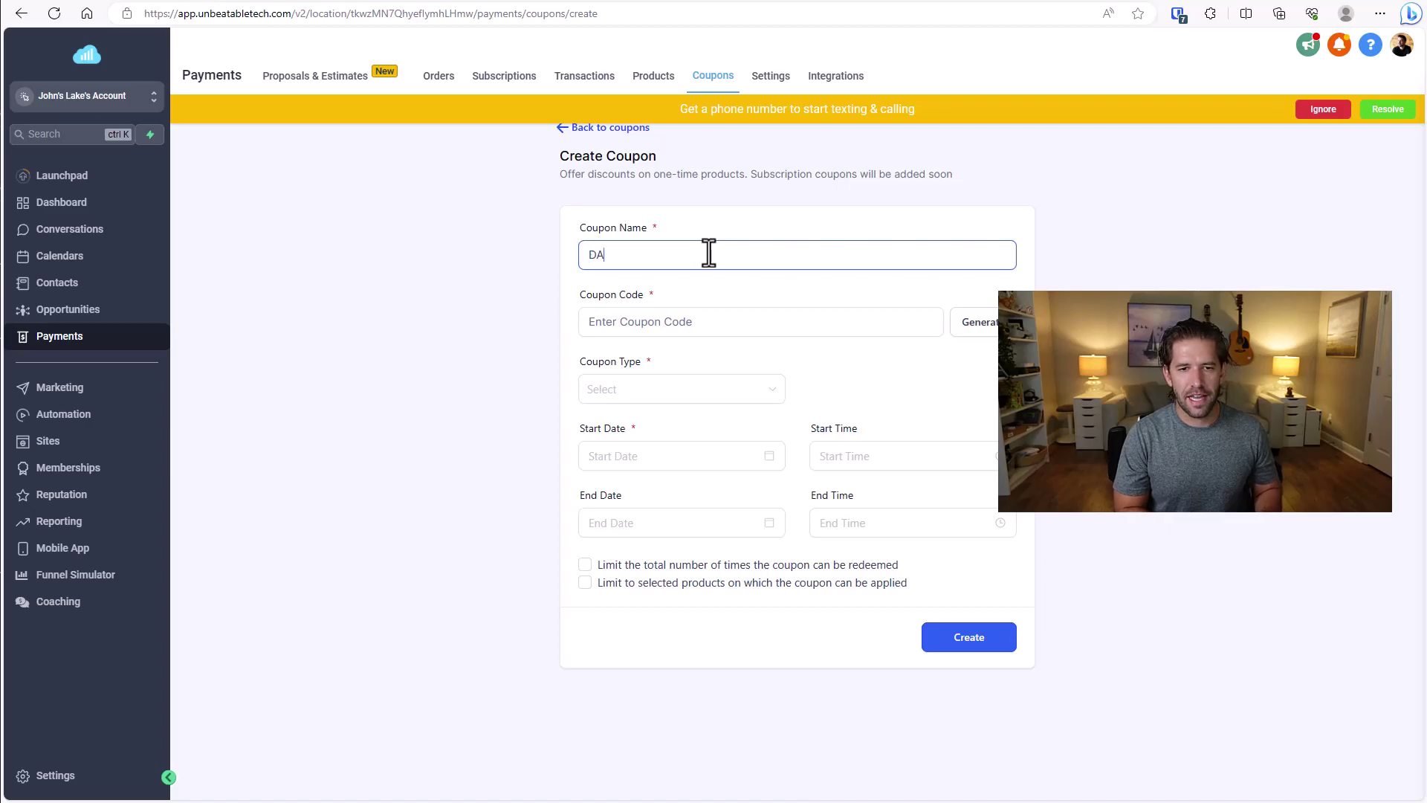
Step: Enter DAD25 as both the coupon name and the coupon code
{"action": "left_click", "coordinate": [696, 324]}
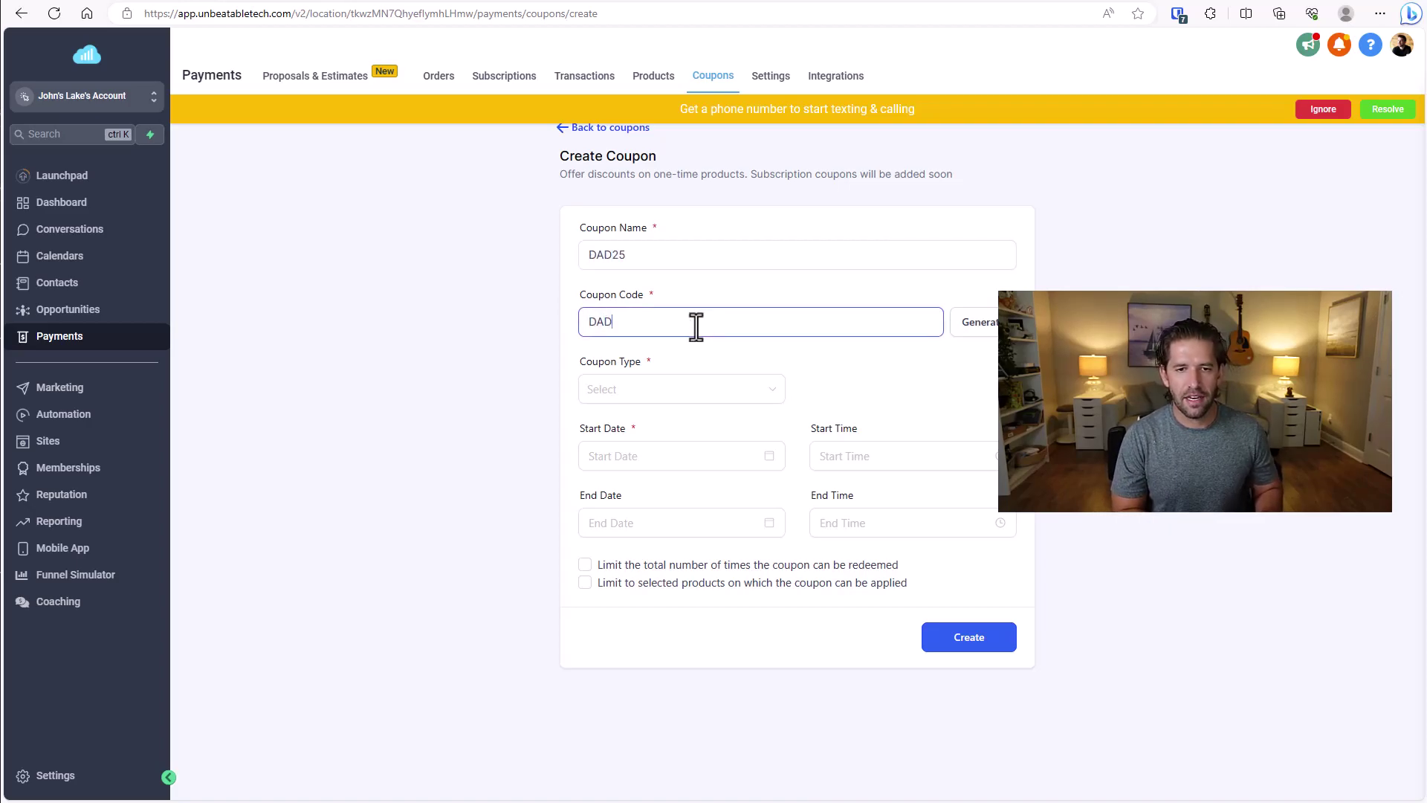
{"action": "left_click_drag", "start_coordinate": [677, 261], "coordinate": [551, 280]}
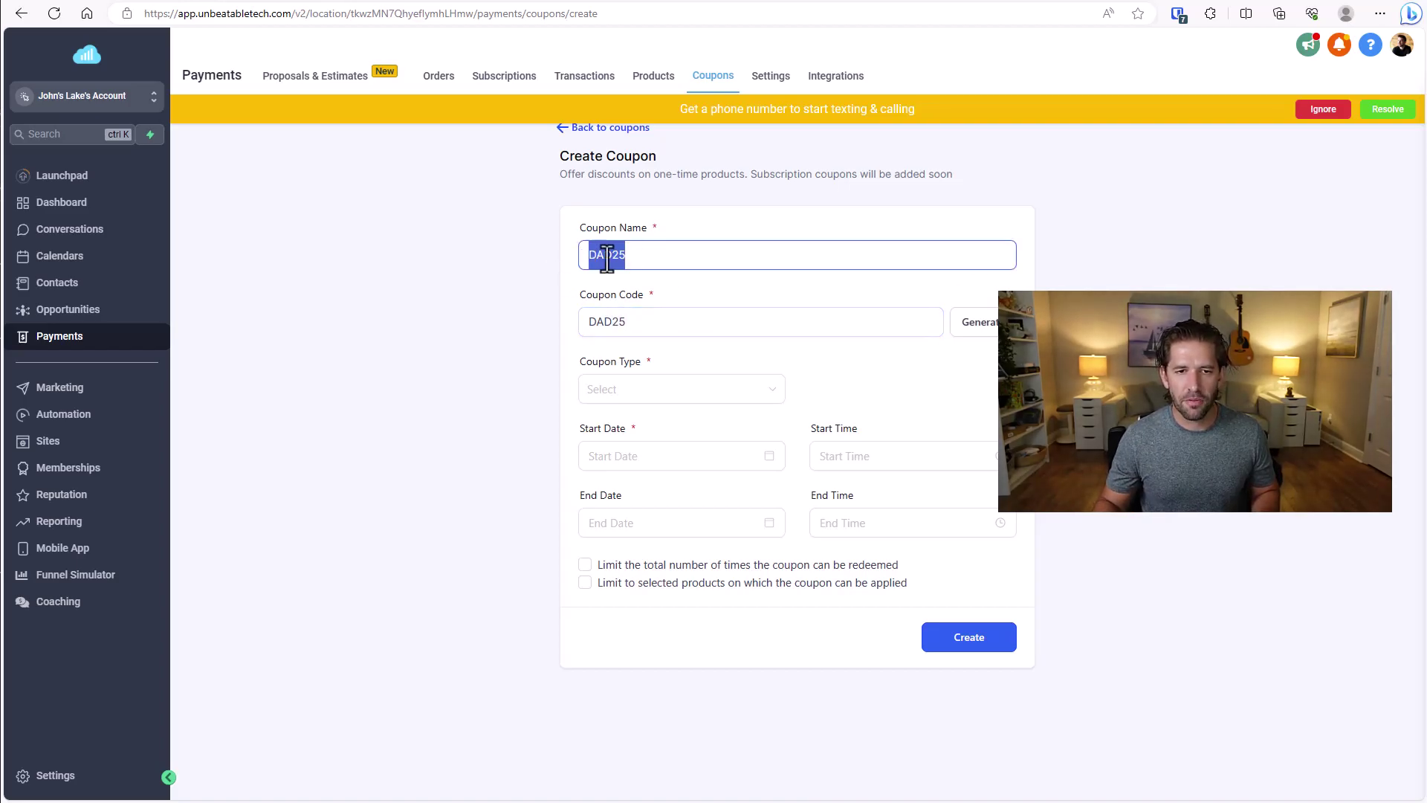
{"action": "left_click", "coordinate": [644, 259]}
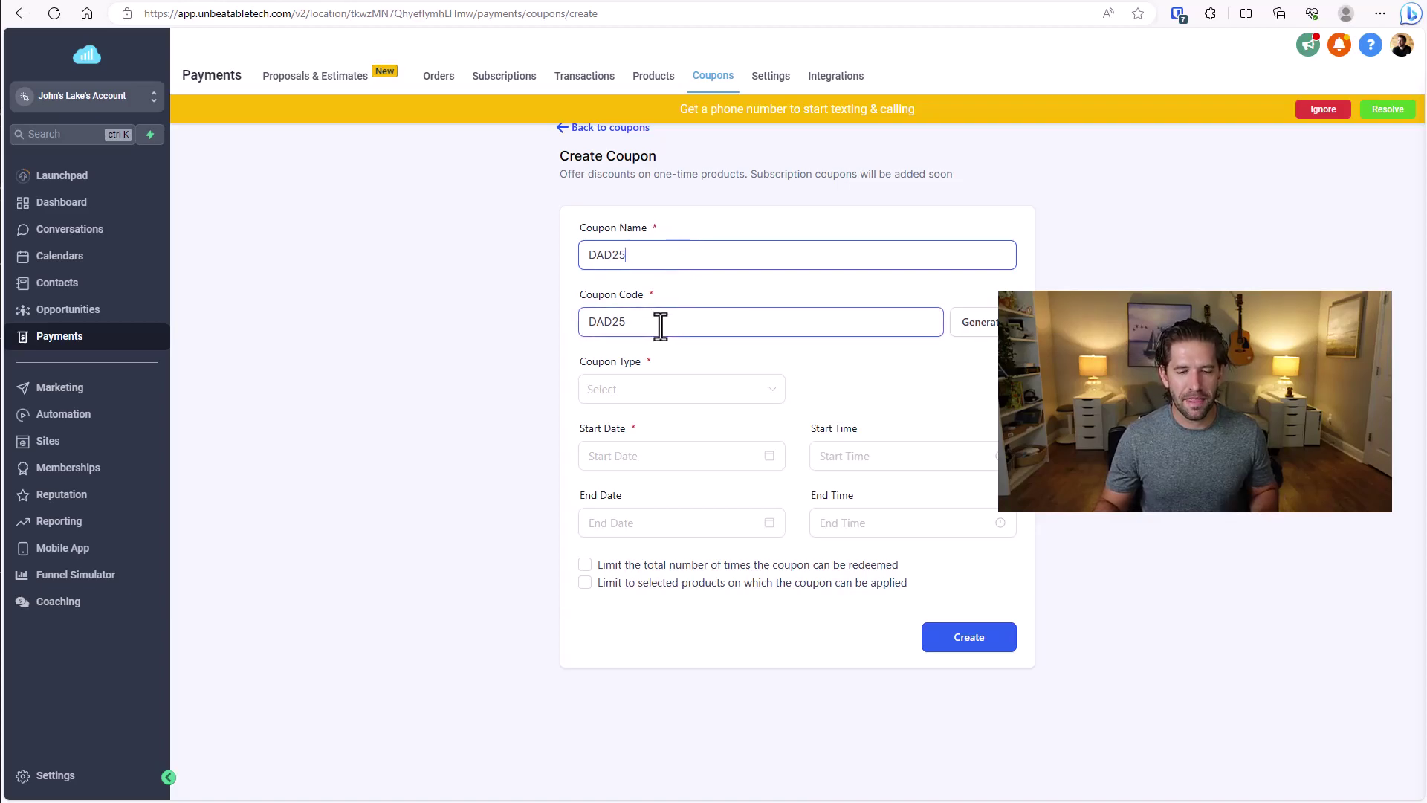
{"action": "left_click", "coordinate": [970, 327]}
{"action": "double_click", "coordinate": [780, 318]}
{"action": "type", "text": "D"}
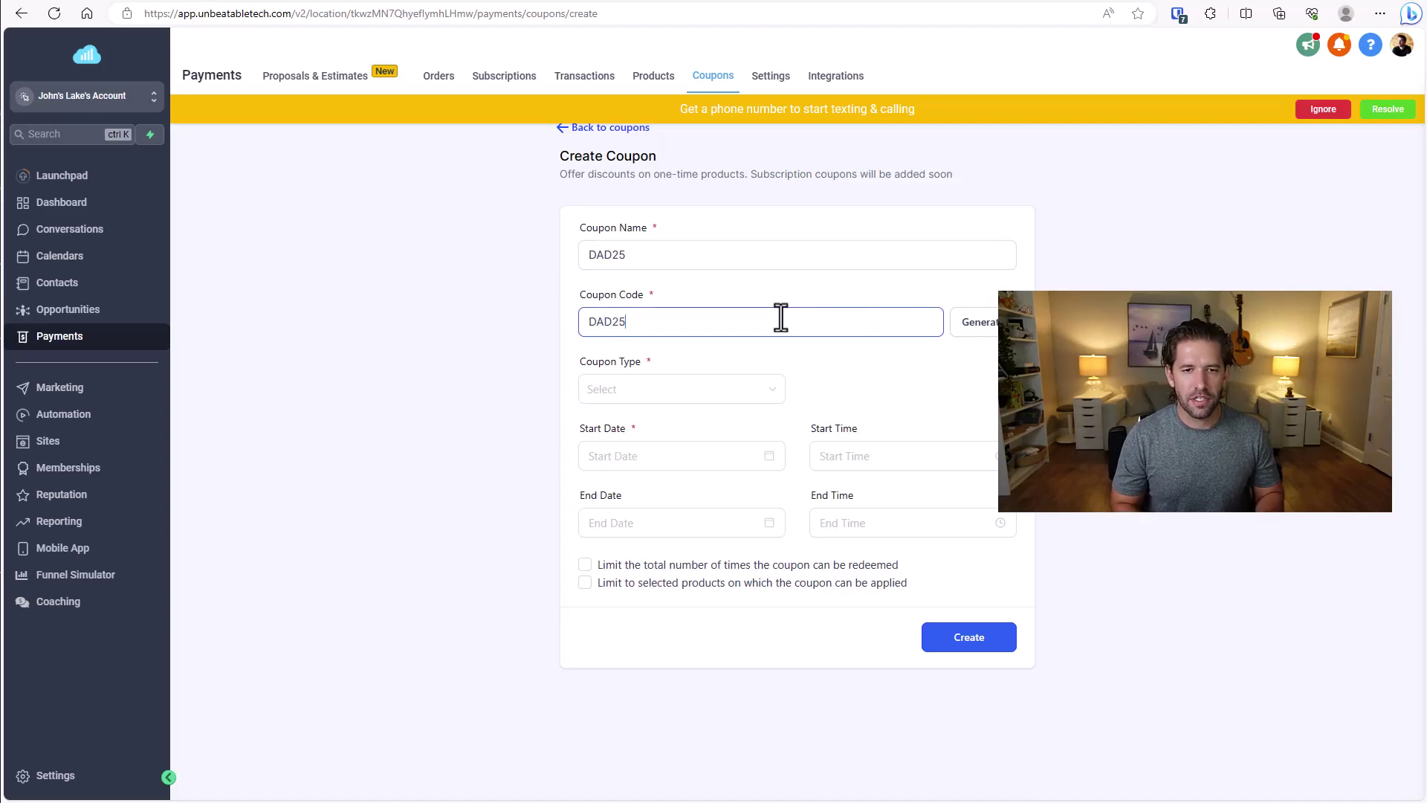
Step: Make it a Percentage Coupon offering a 25 discount
{"action": "left_click", "coordinate": [738, 389]}
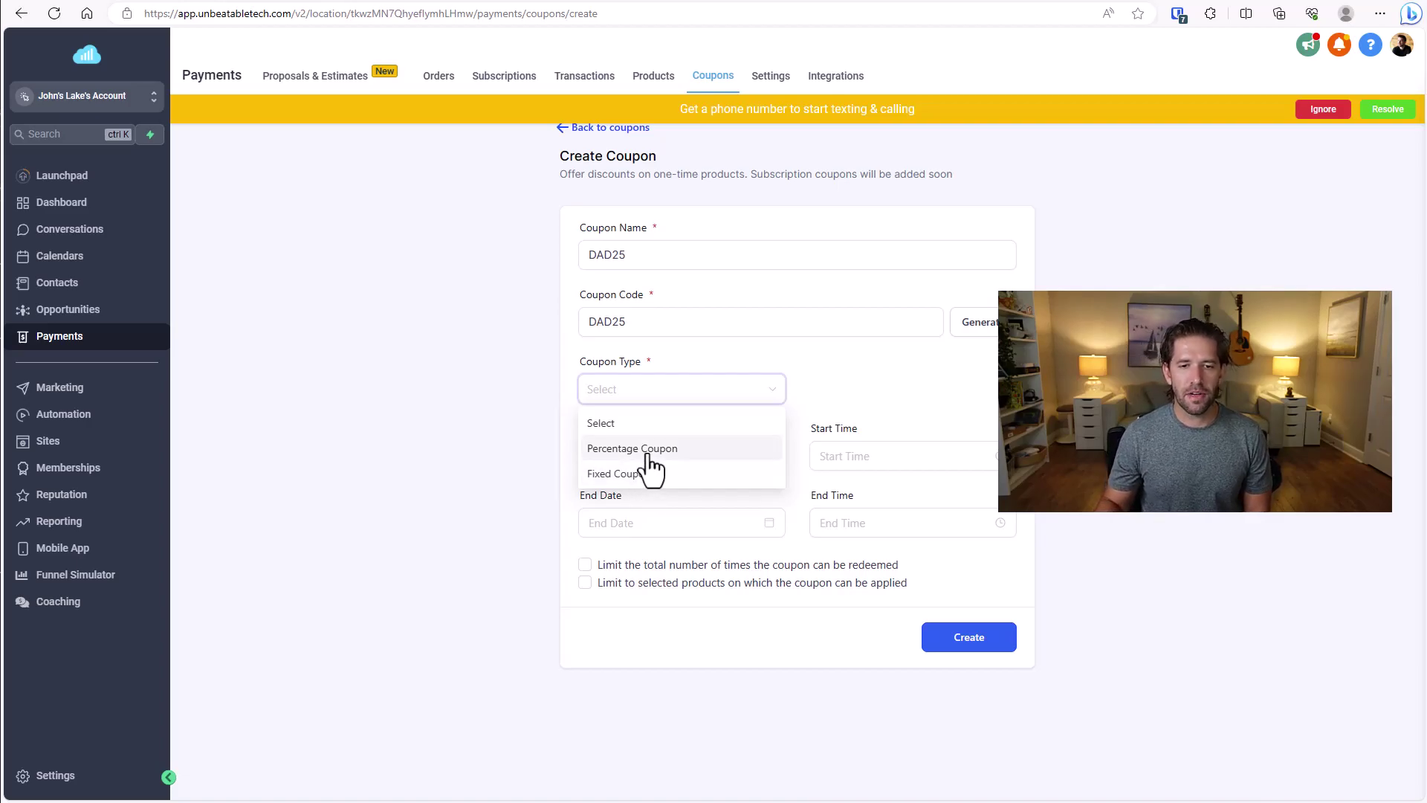
{"action": "left_click", "coordinate": [649, 452]}
{"action": "left_click", "coordinate": [855, 390]}
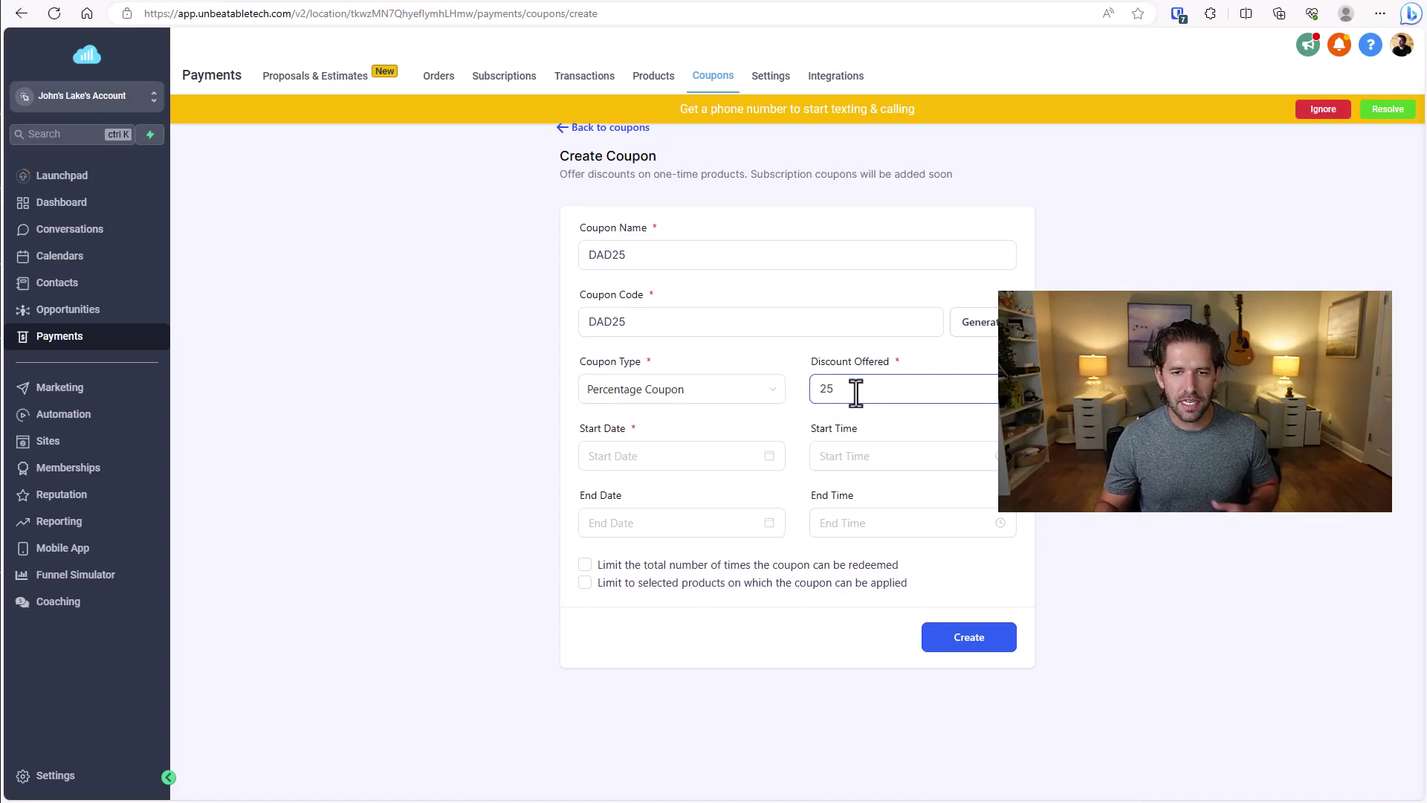
{"action": "left_click", "coordinate": [793, 425]}
Step: Set the coupon to run from October 10, 2023 to November 30, 2023
{"action": "left_click", "coordinate": [669, 455]}
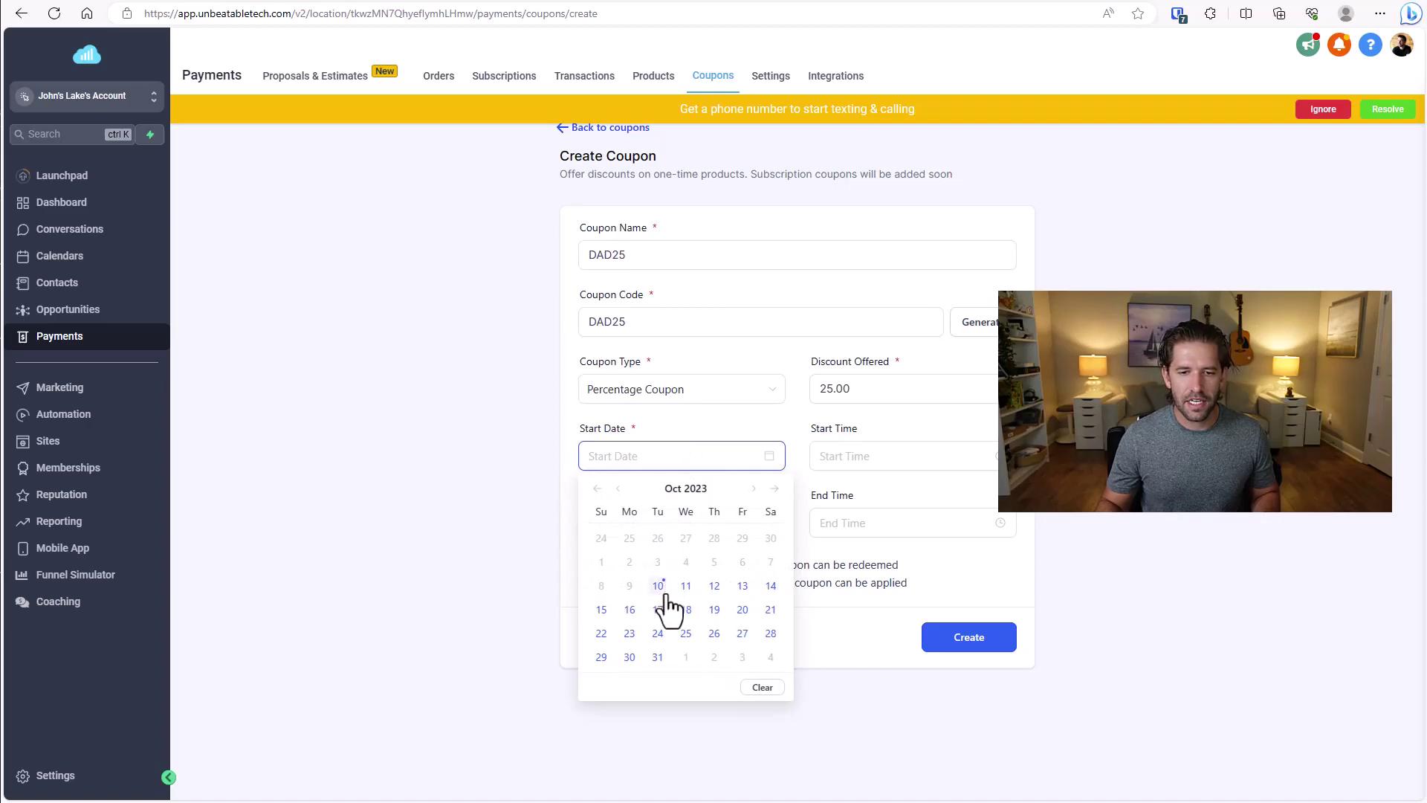
{"action": "left_click", "coordinate": [754, 489]}
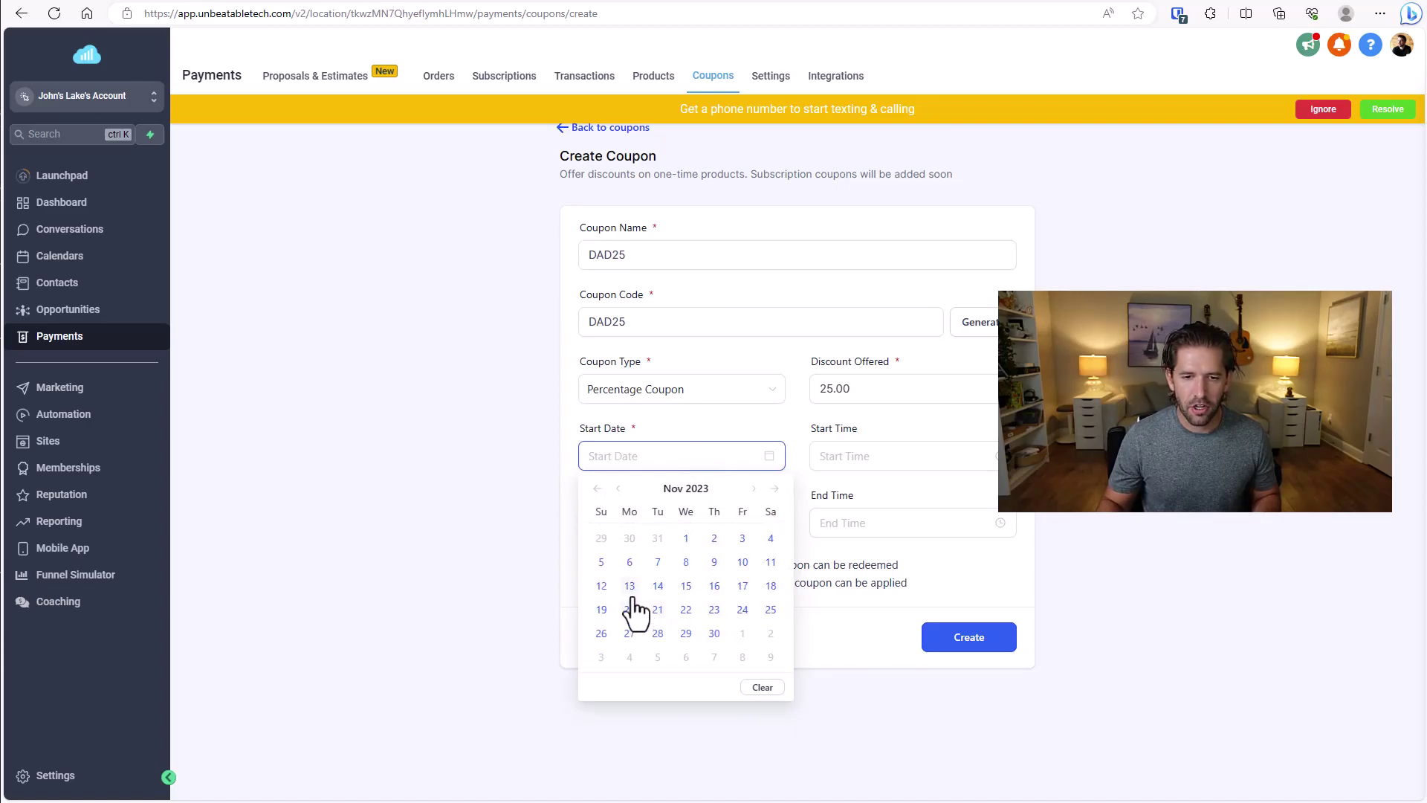
{"action": "left_click", "coordinate": [743, 587]}
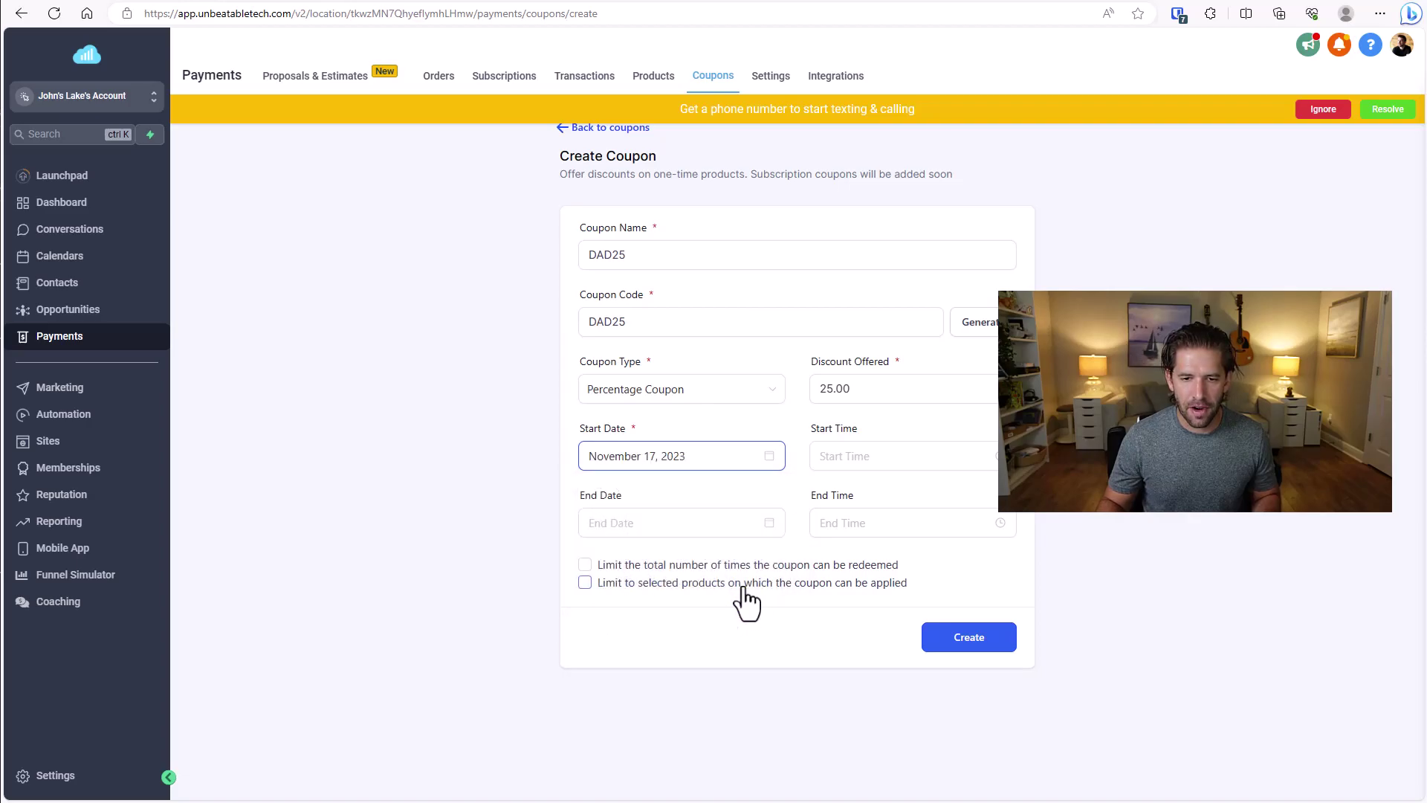
{"action": "left_click", "coordinate": [747, 522]}
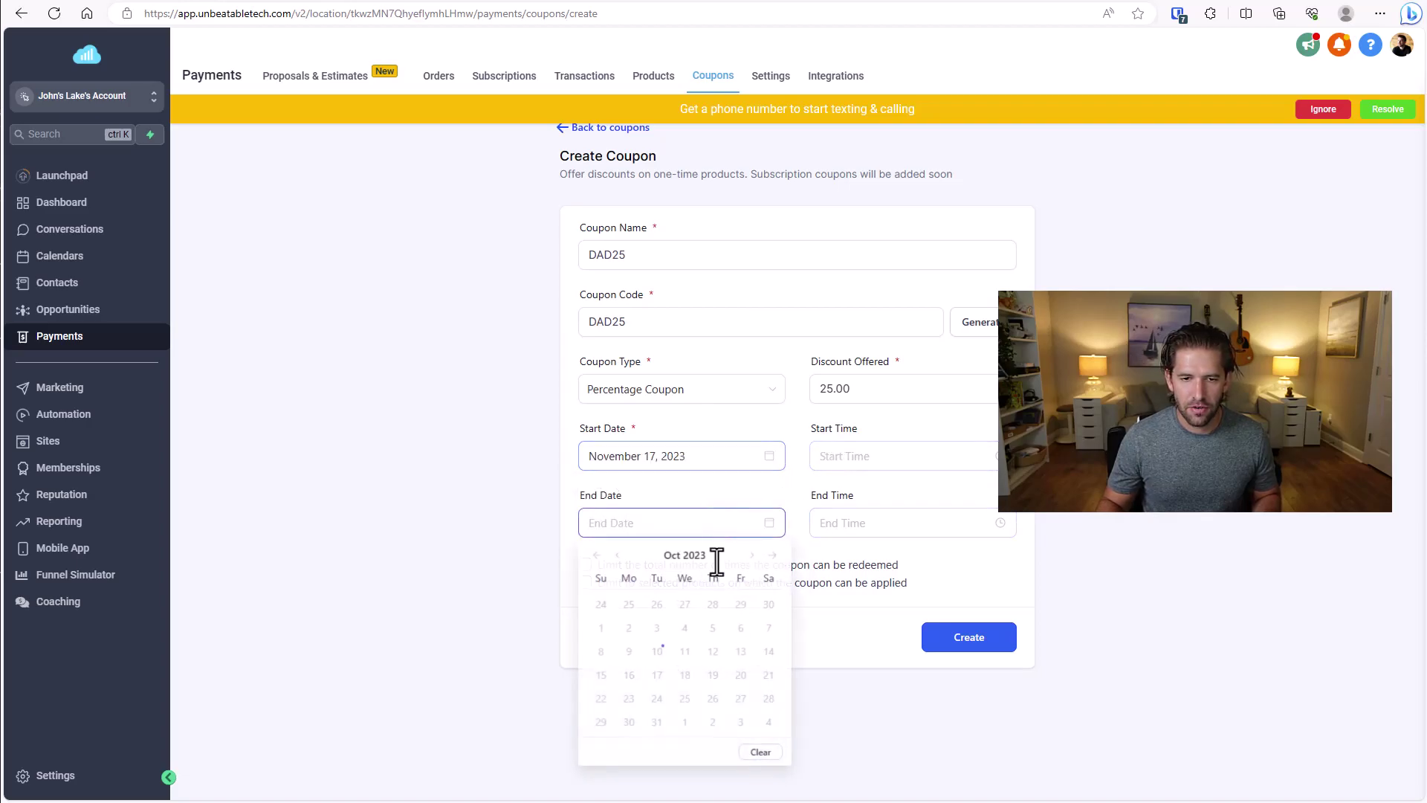
{"action": "left_click", "coordinate": [716, 707]}
{"action": "left_click", "coordinate": [745, 452]}
{"action": "left_click", "coordinate": [618, 489]}
{"action": "left_click", "coordinate": [658, 586]}
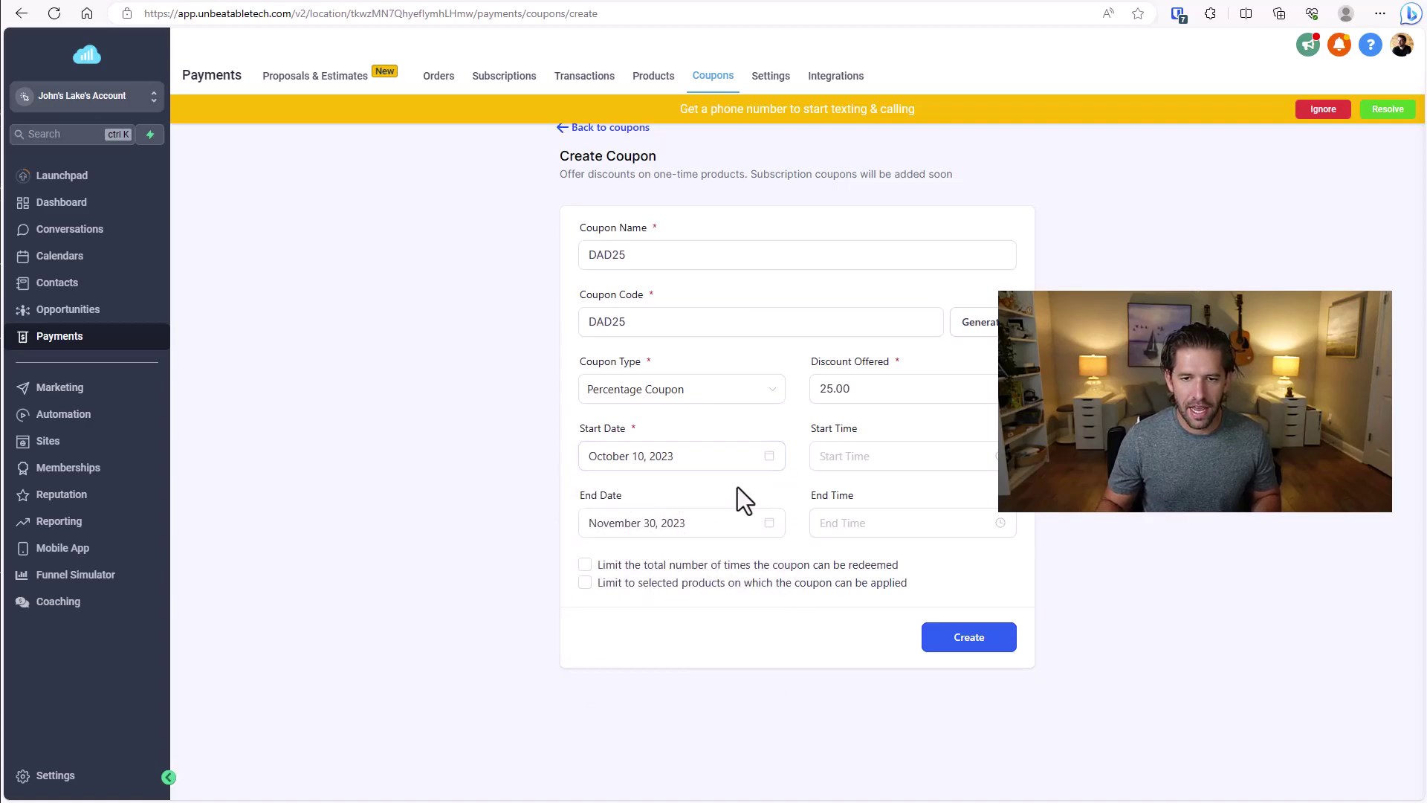
Step: Leave the start time unset and turn on the total-redemptions limit
{"action": "left_click", "coordinate": [867, 455]}
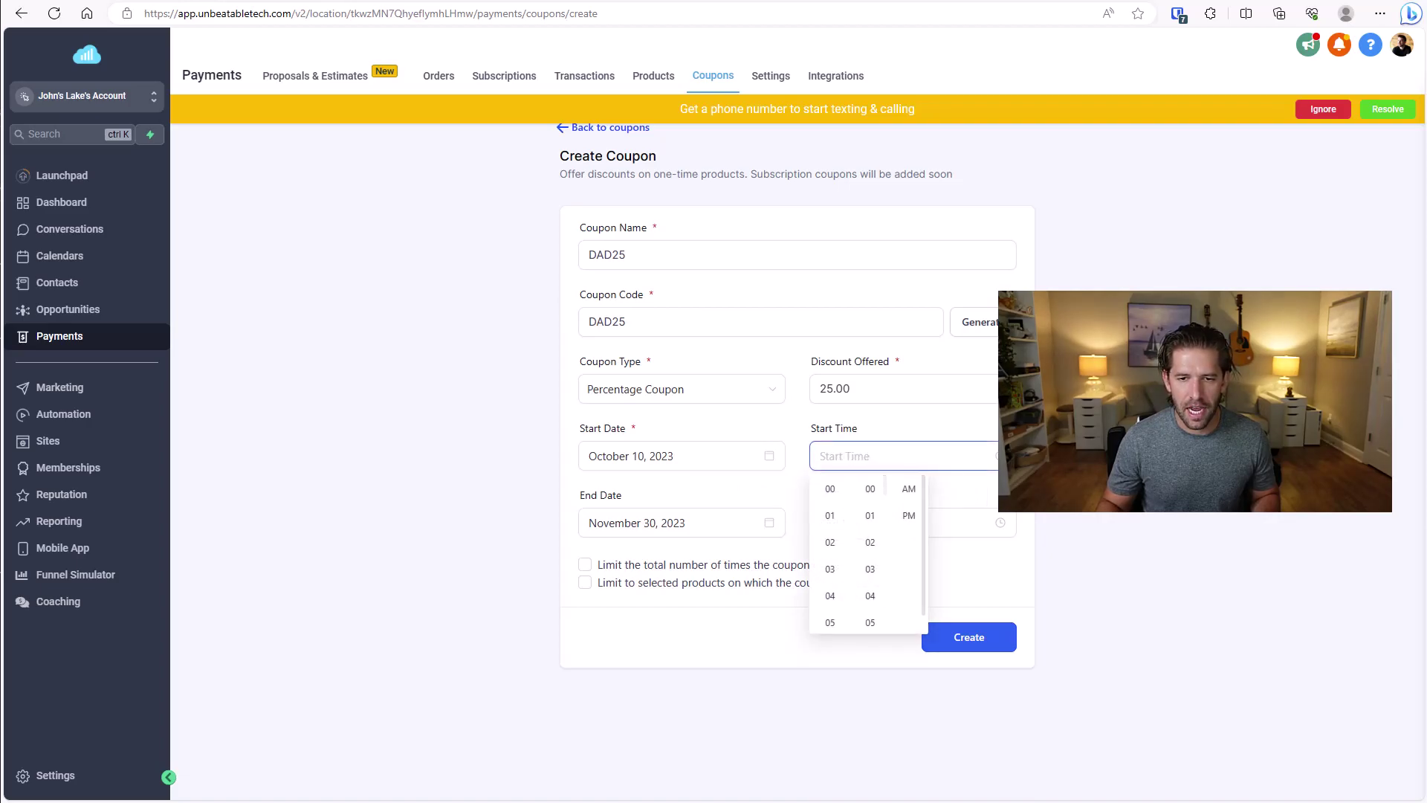
{"action": "key", "text": "Escape"}
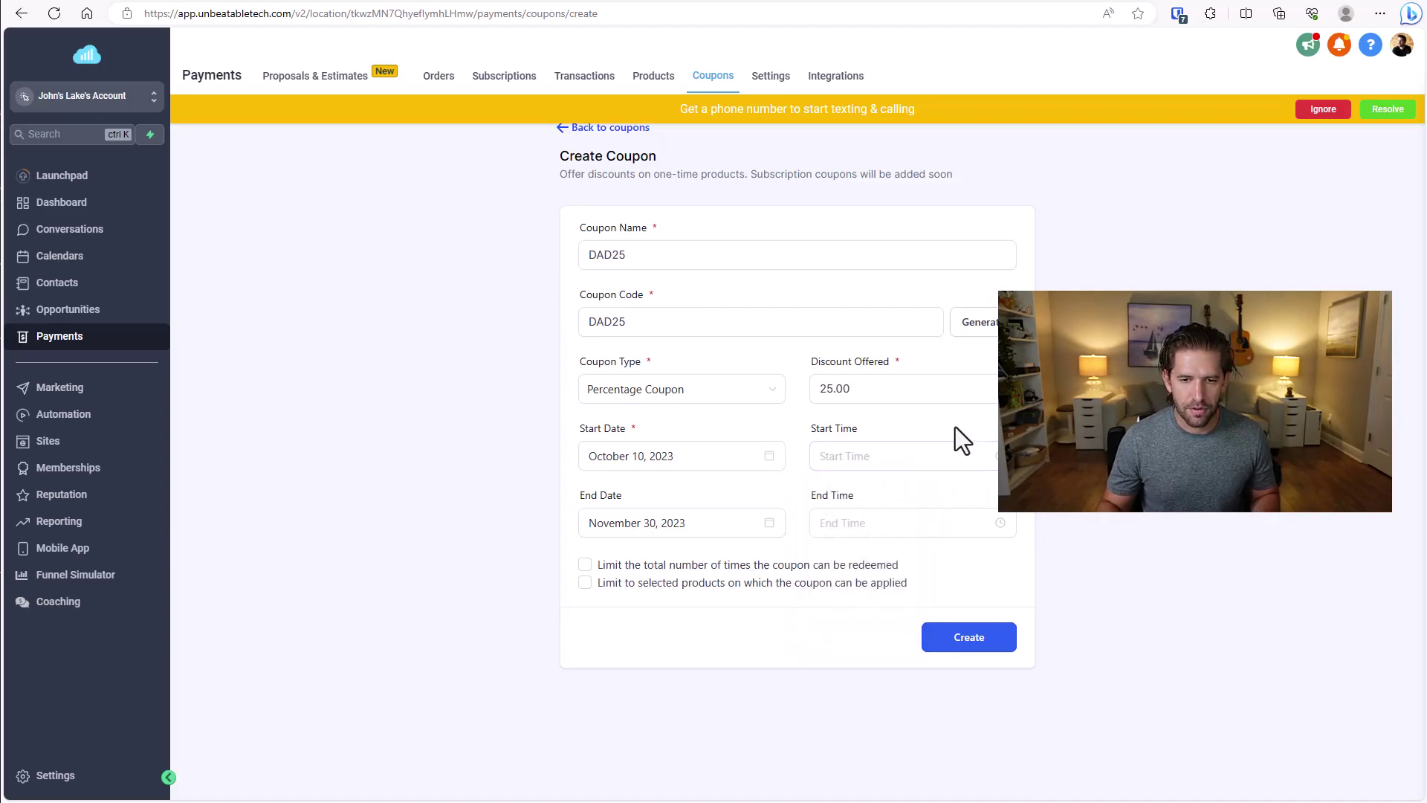
{"action": "left_click", "coordinate": [586, 565]}
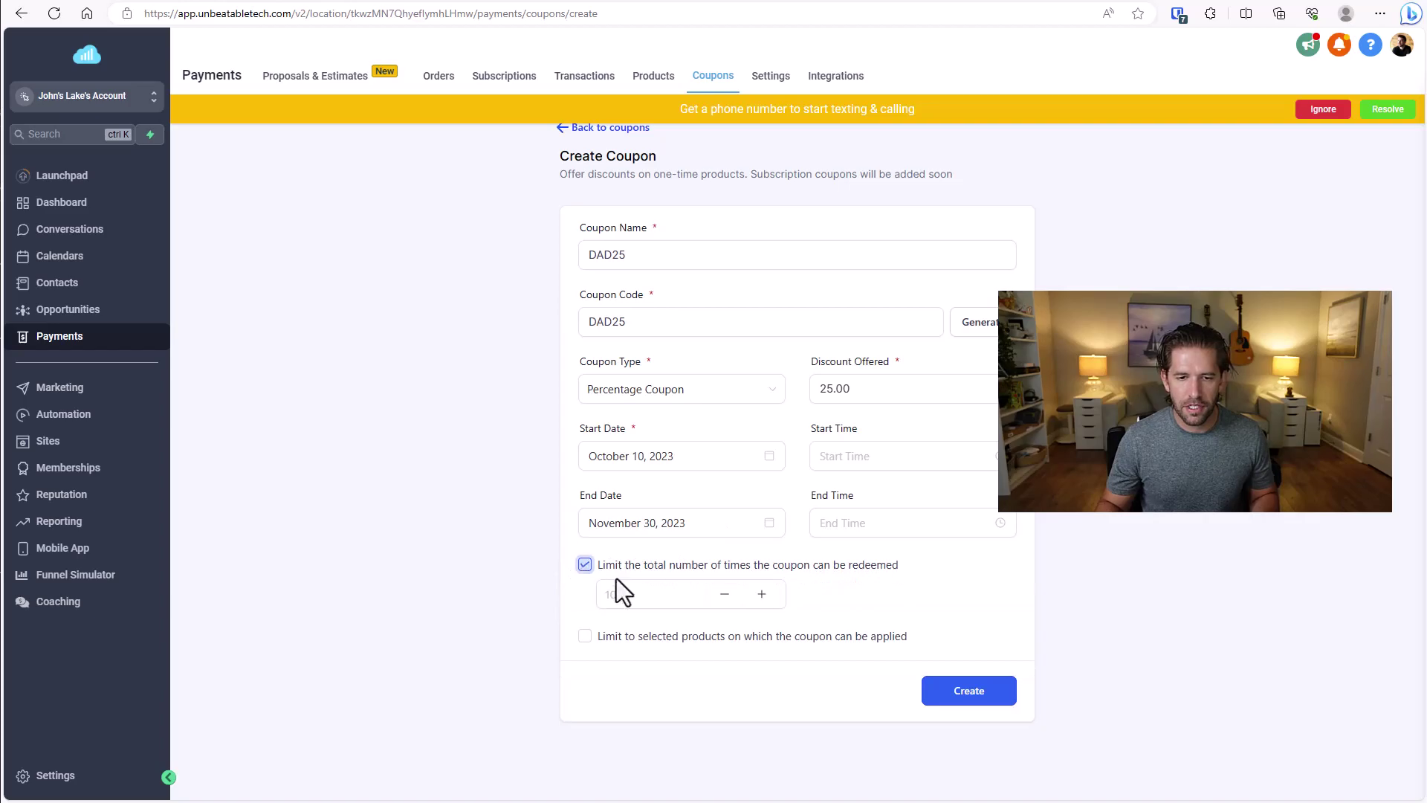
Step: Cap redemptions at 50 and limit the coupon to the Kids Planner product
{"action": "left_click", "coordinate": [666, 585]}
{"action": "left_click", "coordinate": [528, 613]}
{"action": "left_click", "coordinate": [586, 637]}
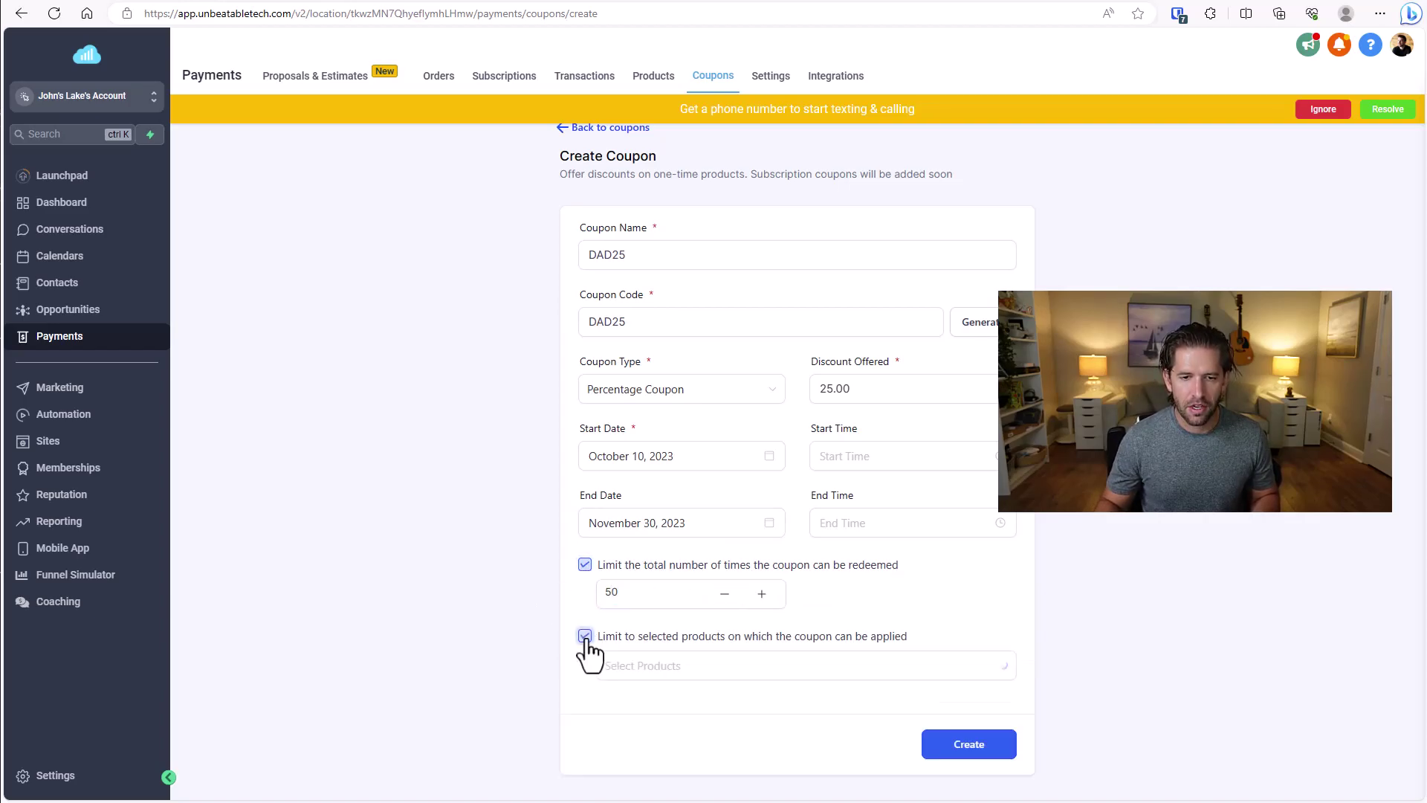
{"action": "left_click", "coordinate": [678, 668]}
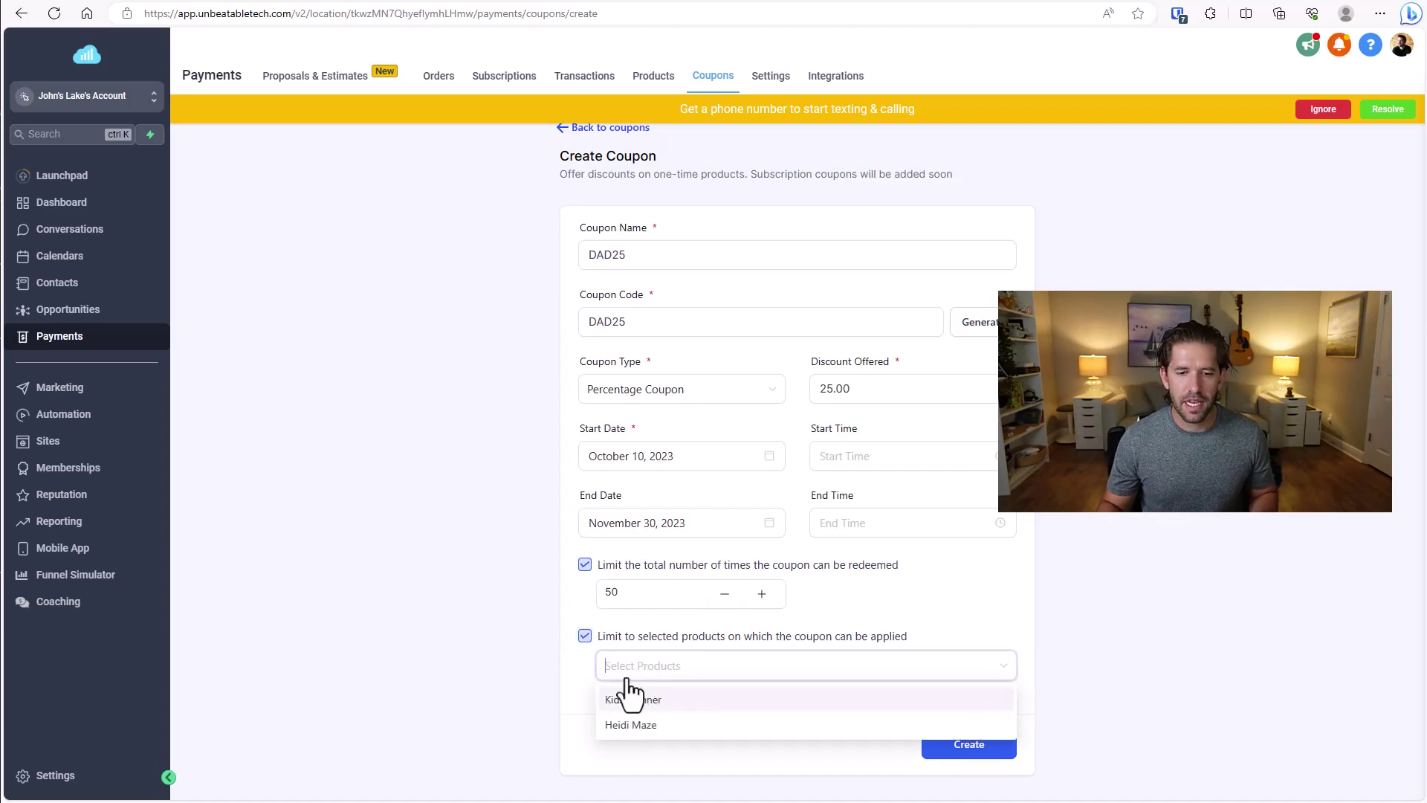
{"action": "left_click", "coordinate": [636, 703]}
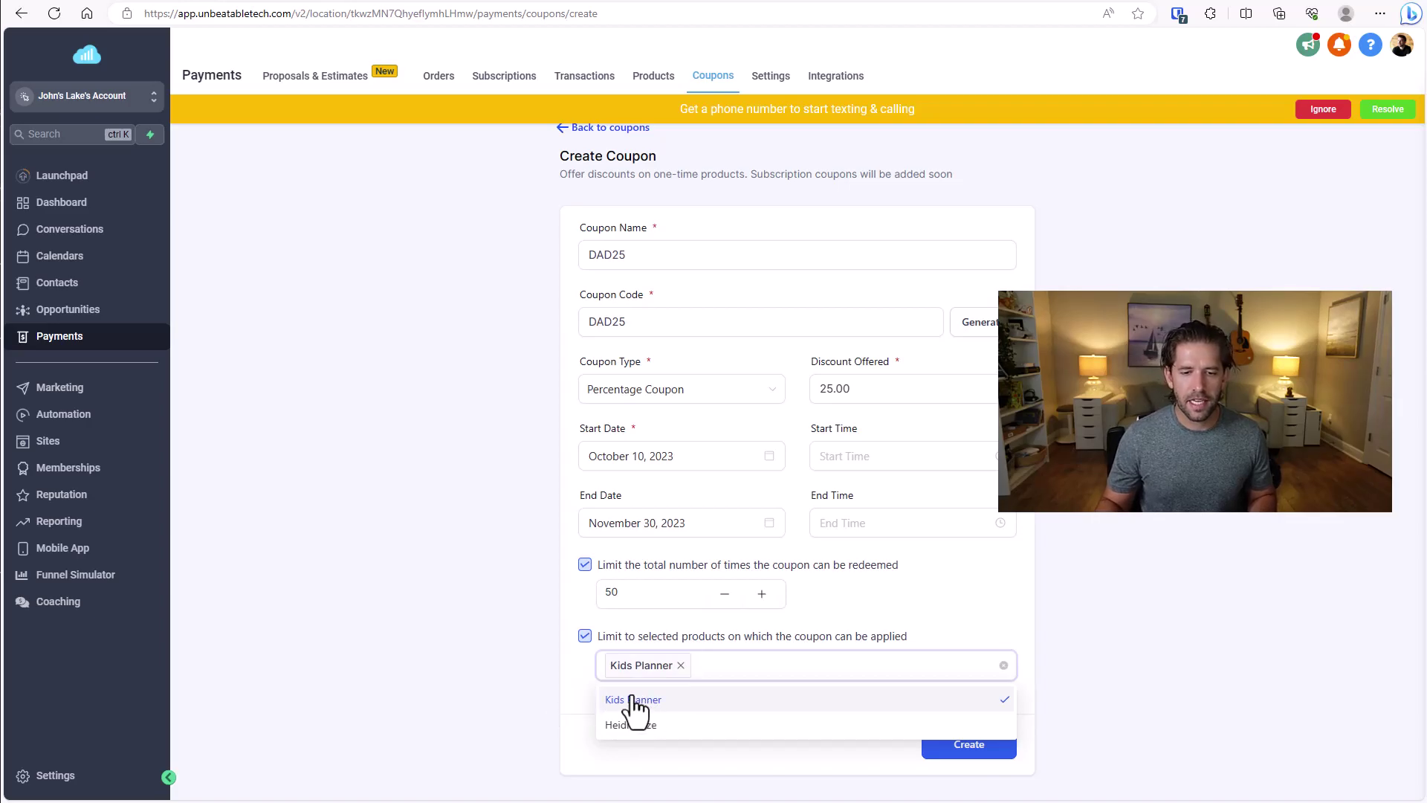
{"action": "left_click", "coordinate": [539, 717]}
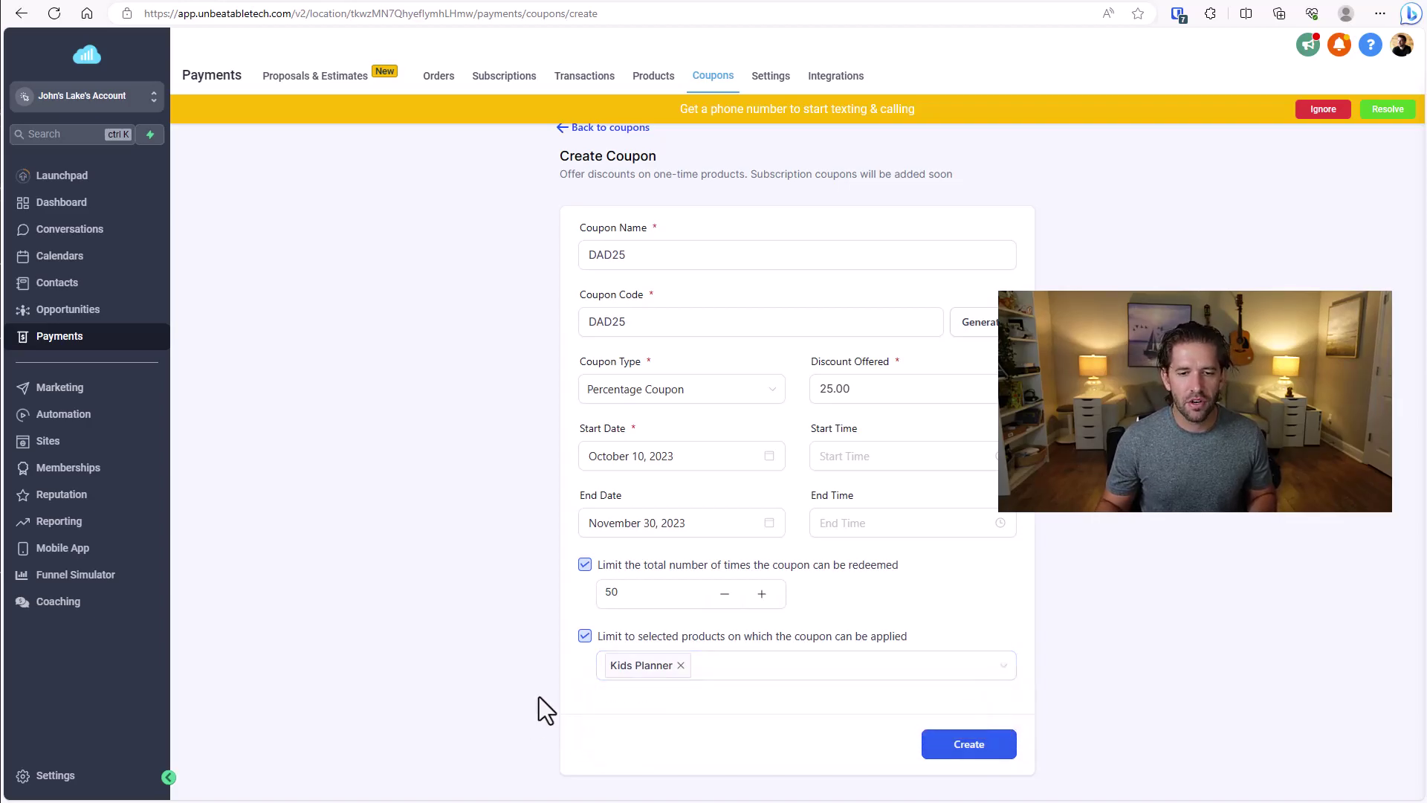
Step: Toggle the product restriction off and back on, then save the DAD25 coupon
{"action": "left_click", "coordinate": [584, 637]}
{"action": "left_click", "coordinate": [584, 638]}
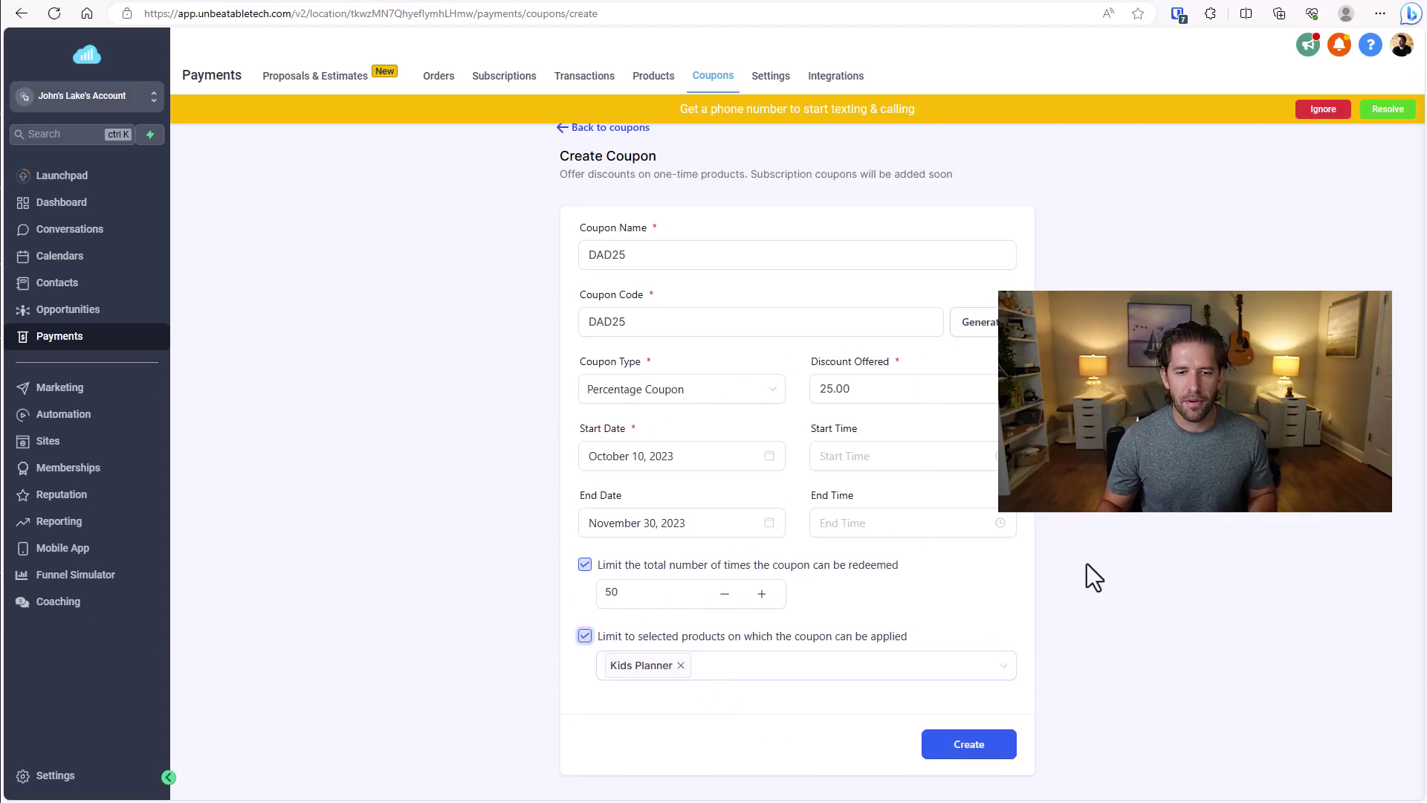
{"action": "left_click", "coordinate": [972, 743]}
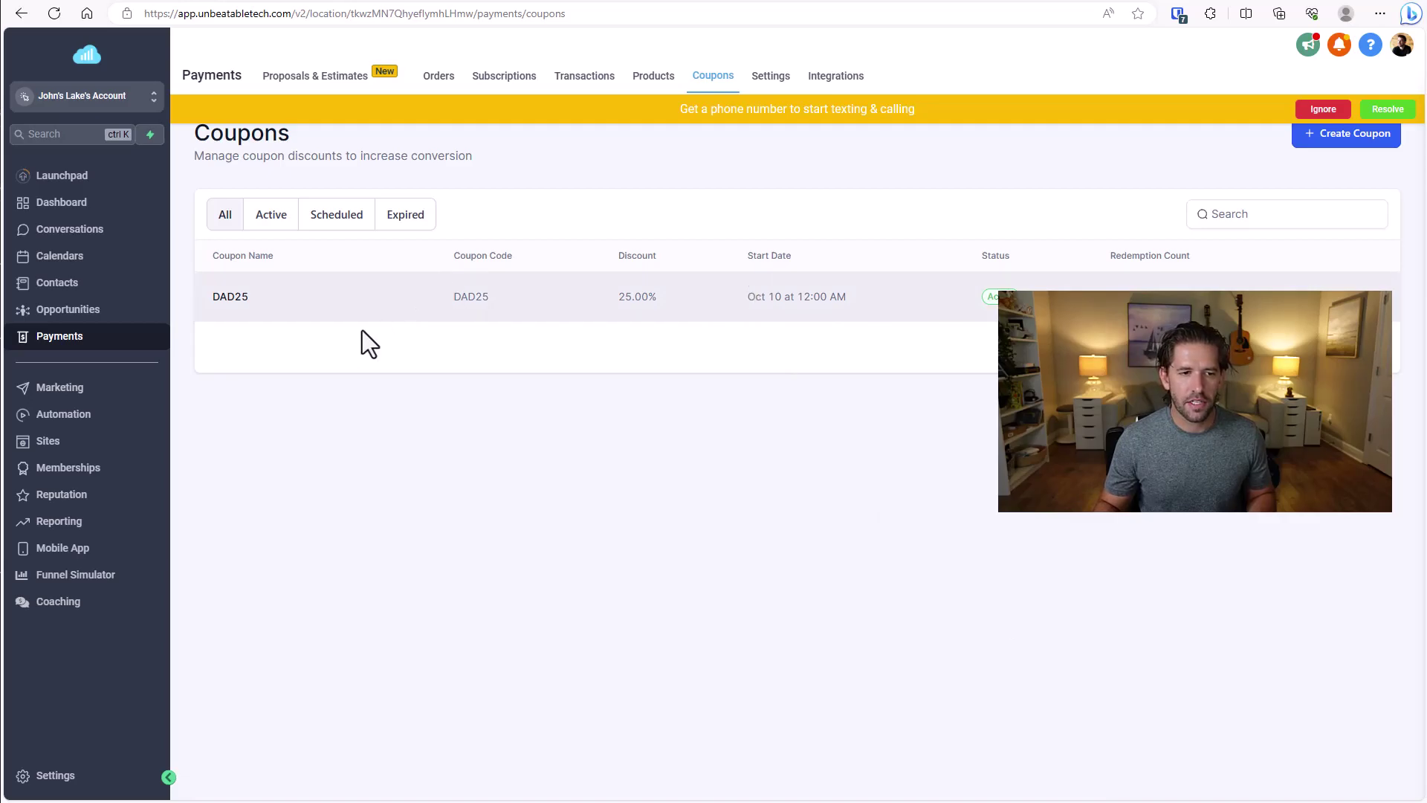
Step: Open the Kids Planner funnel's Home page in the page builder
{"action": "left_click", "coordinate": [75, 446]}
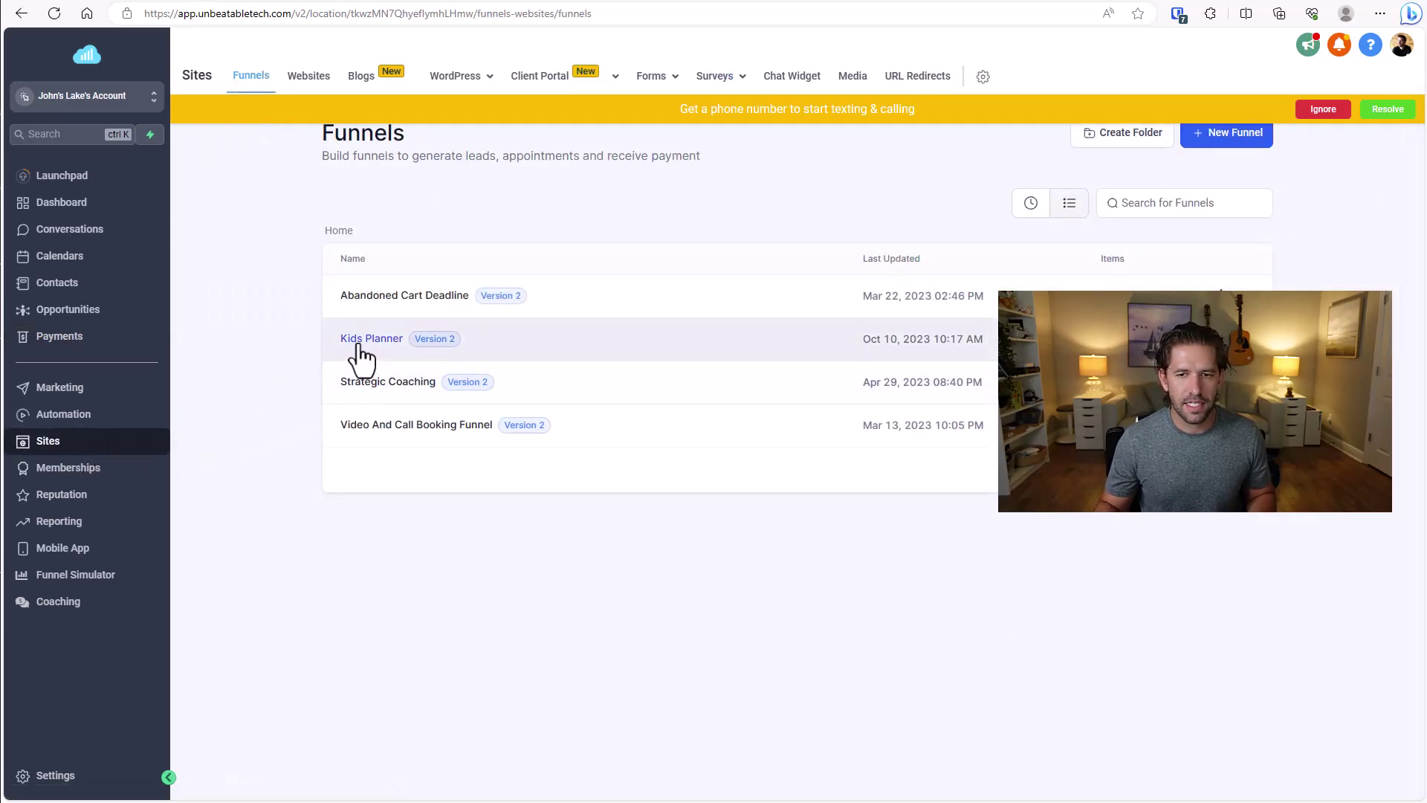
{"action": "left_click", "coordinate": [359, 346]}
{"action": "left_click", "coordinate": [532, 532]}
{"action": "left_click", "coordinate": [552, 579]}
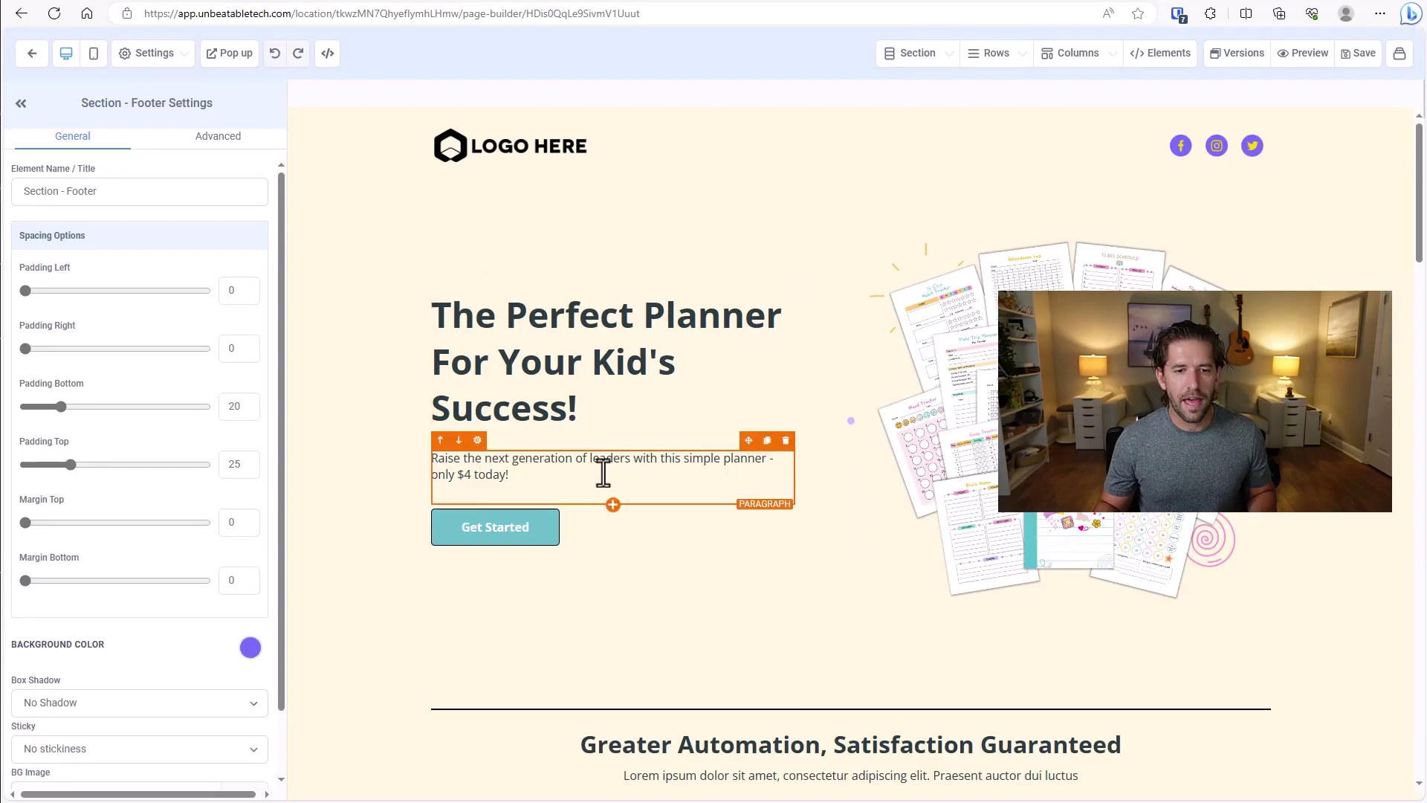
Step: Select the pop-up's two-step order form and show its Advanced checkout step settings
{"action": "left_click", "coordinate": [482, 539]}
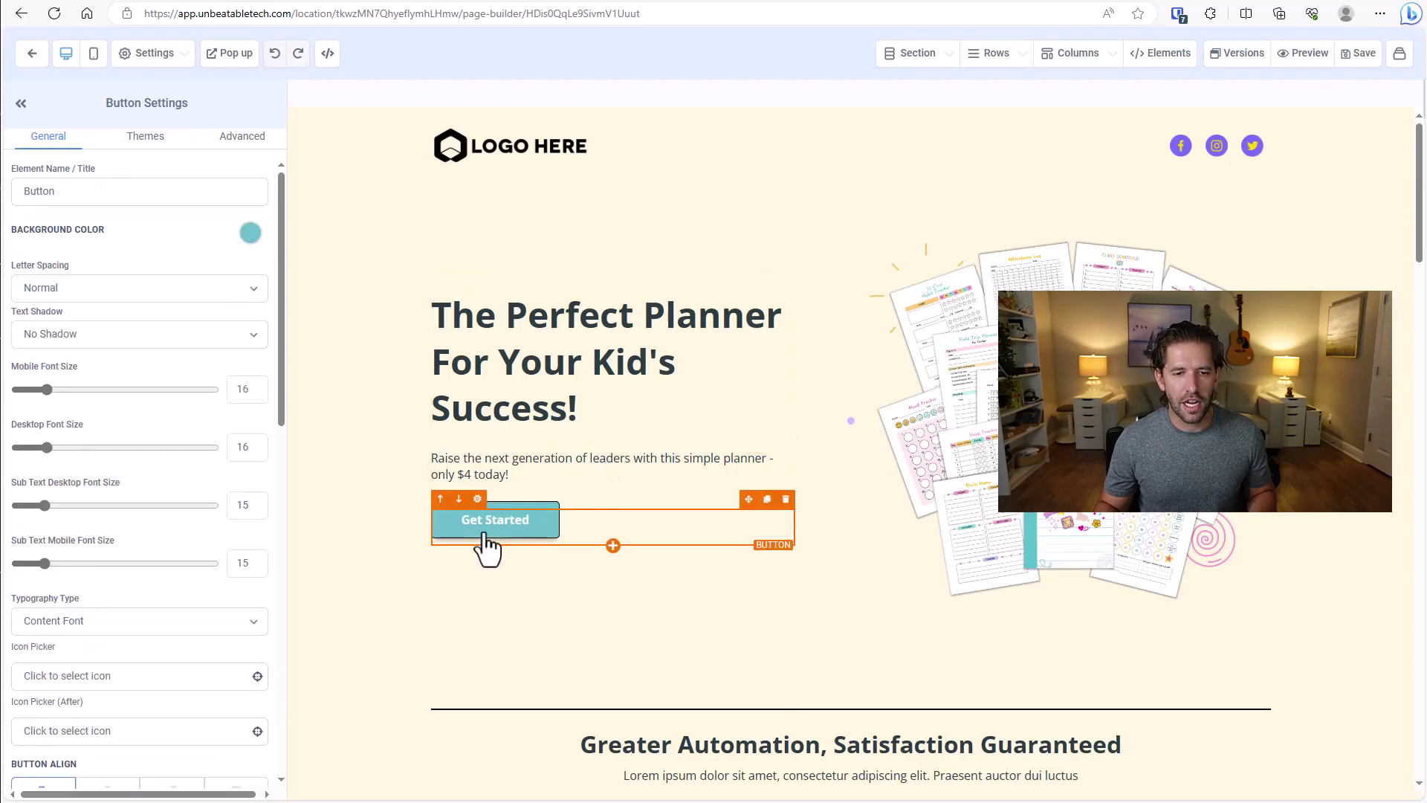
{"action": "left_click", "coordinate": [238, 54]}
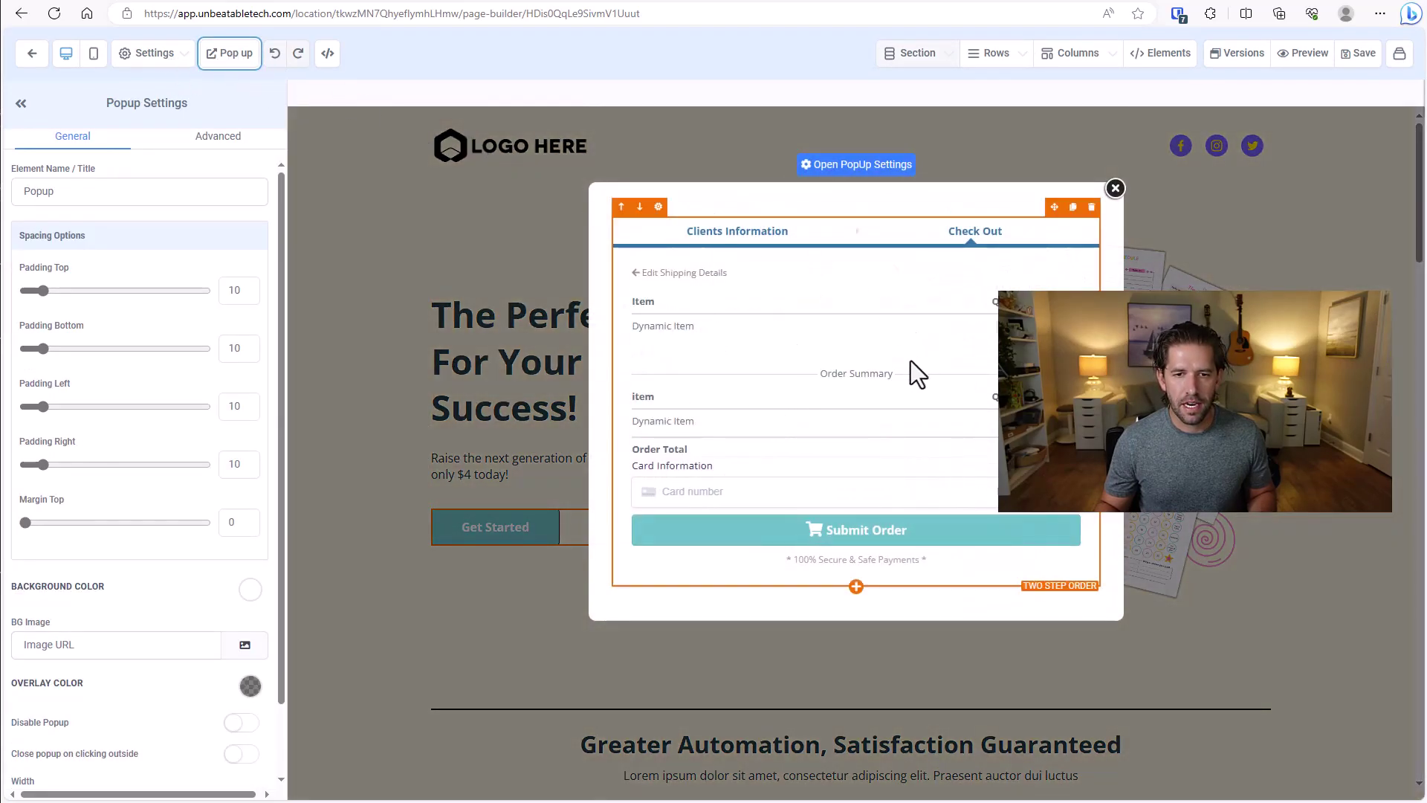
{"action": "left_click", "coordinate": [803, 377]}
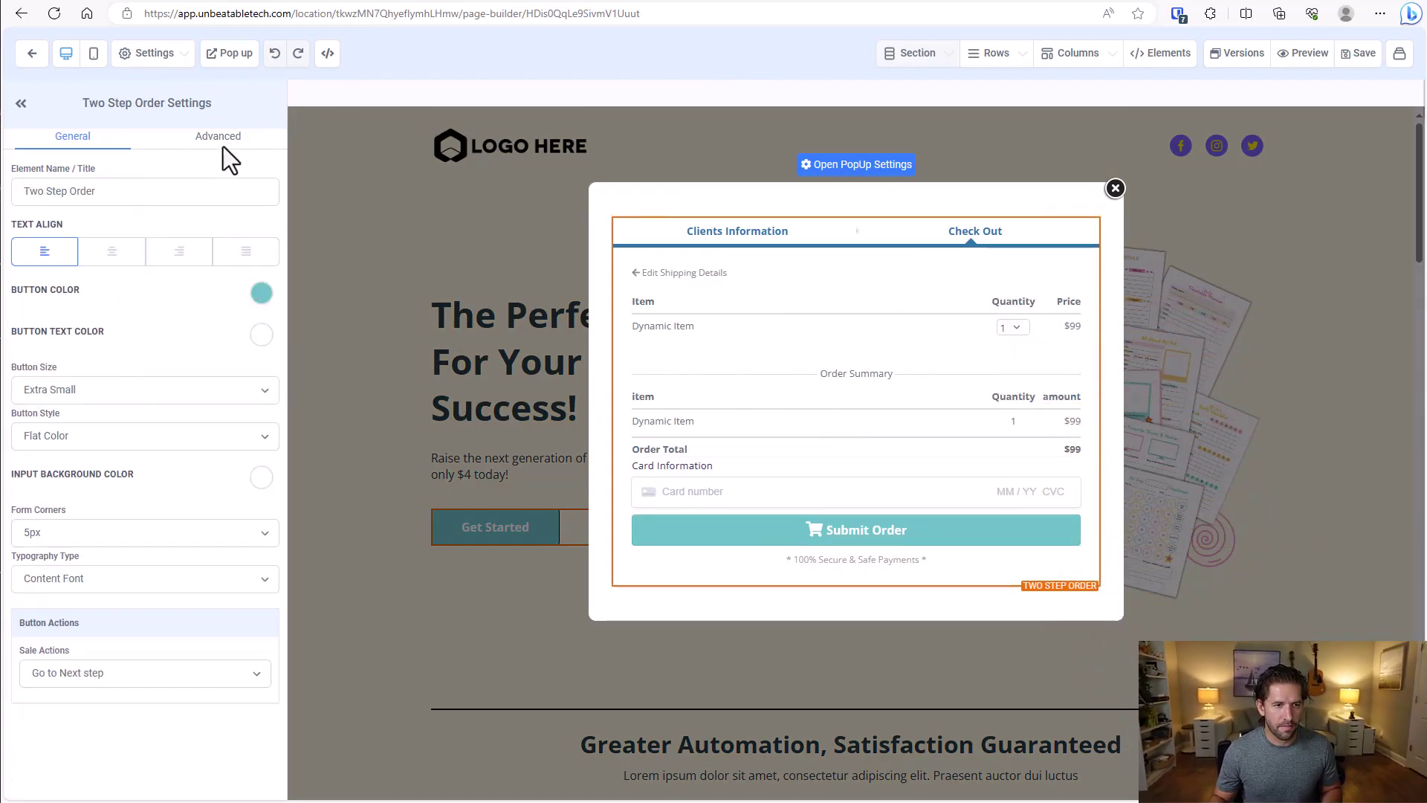
{"action": "left_click", "coordinate": [220, 145]}
{"action": "left_click", "coordinate": [88, 229]}
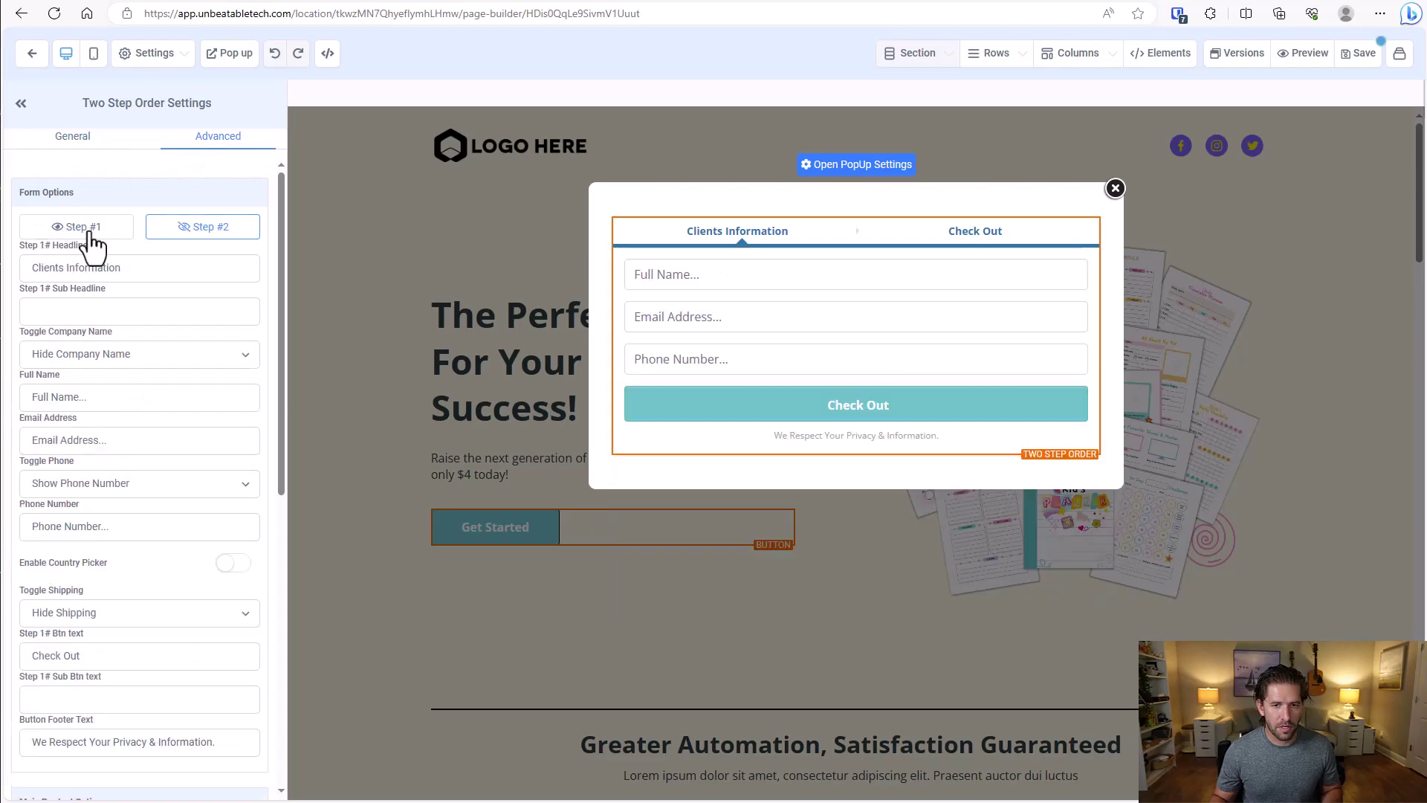
{"action": "left_click", "coordinate": [177, 232]}
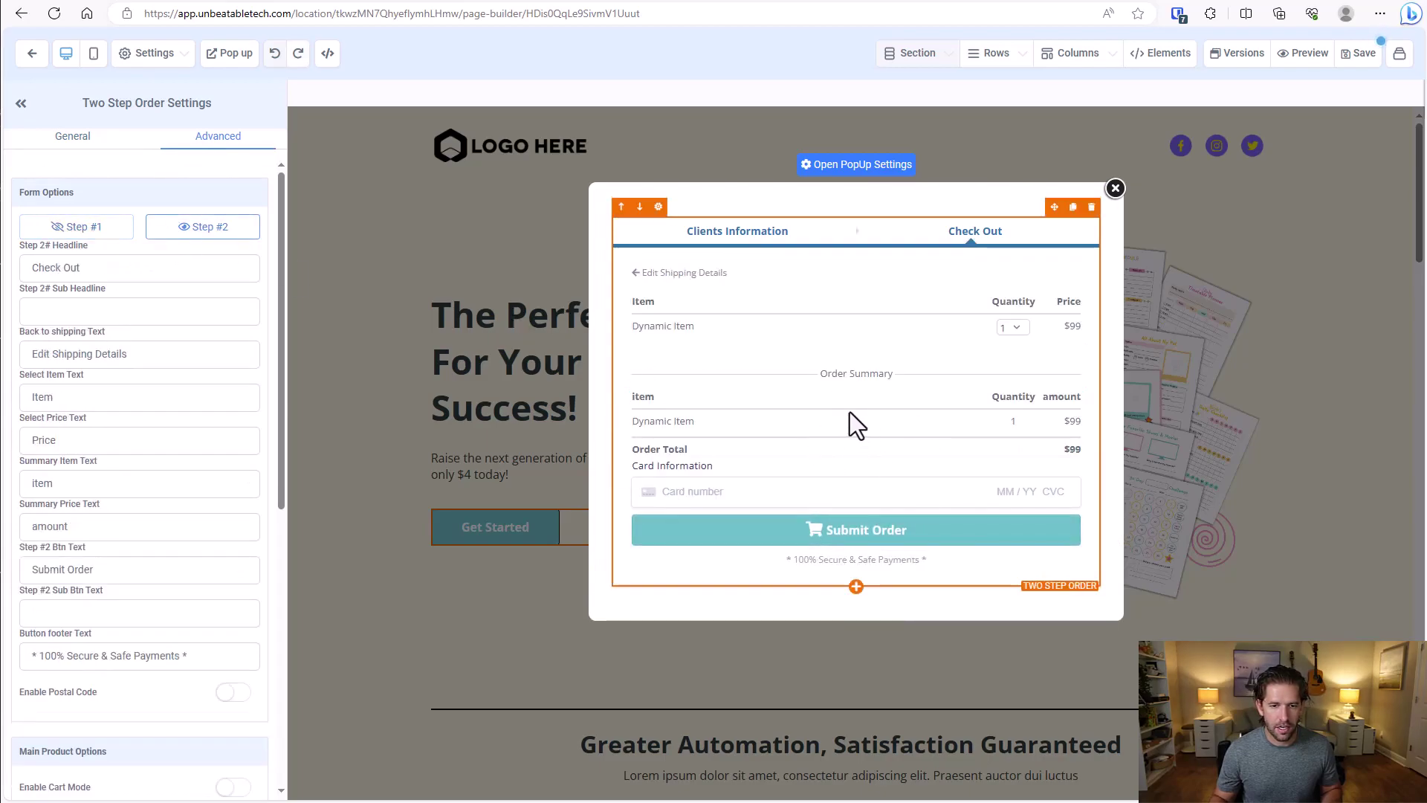
Step: Enable Coupon Codes under the order form's Coupon Options
{"action": "left_click_drag", "start_coordinate": [279, 257], "coordinate": [275, 534]}
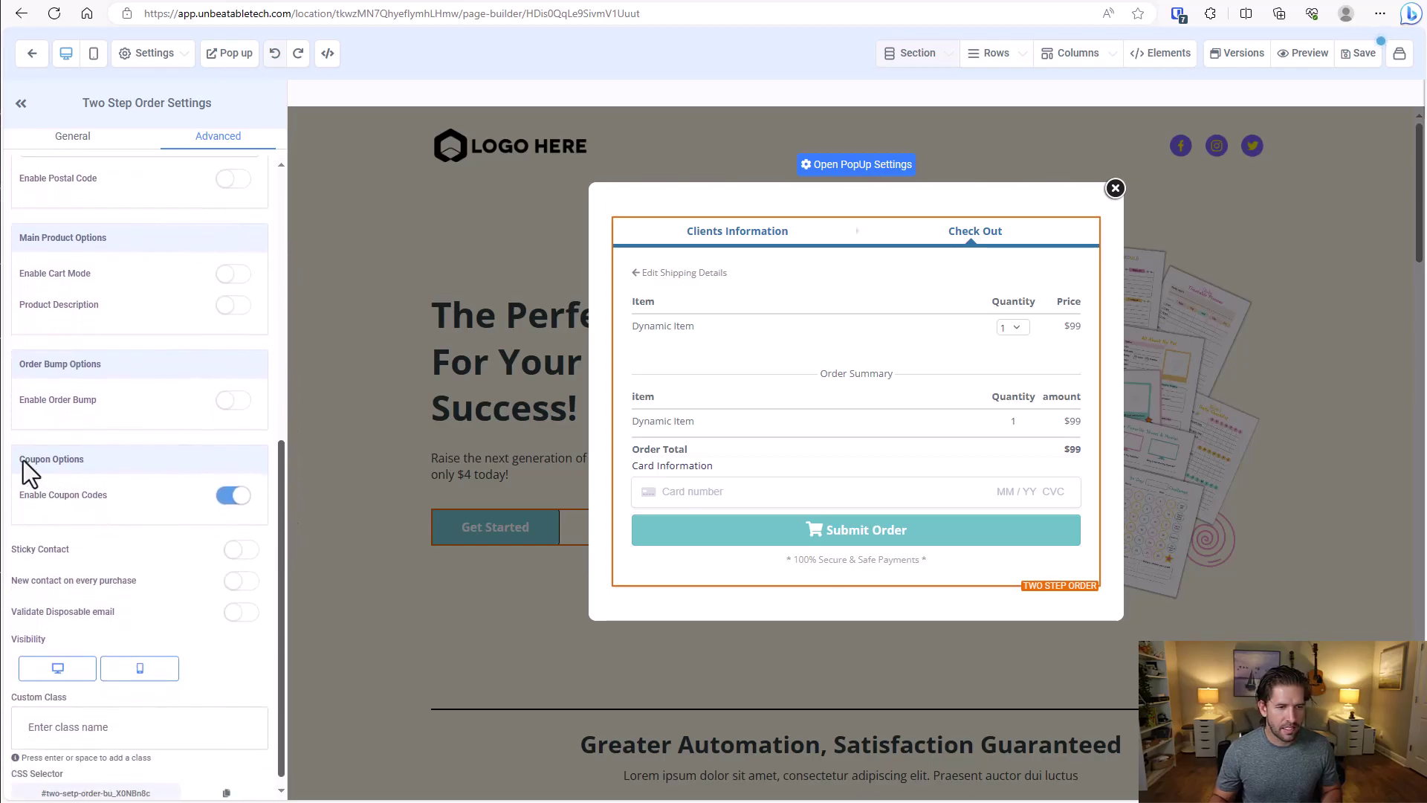
{"action": "left_click_drag", "start_coordinate": [18, 459], "coordinate": [101, 470]}
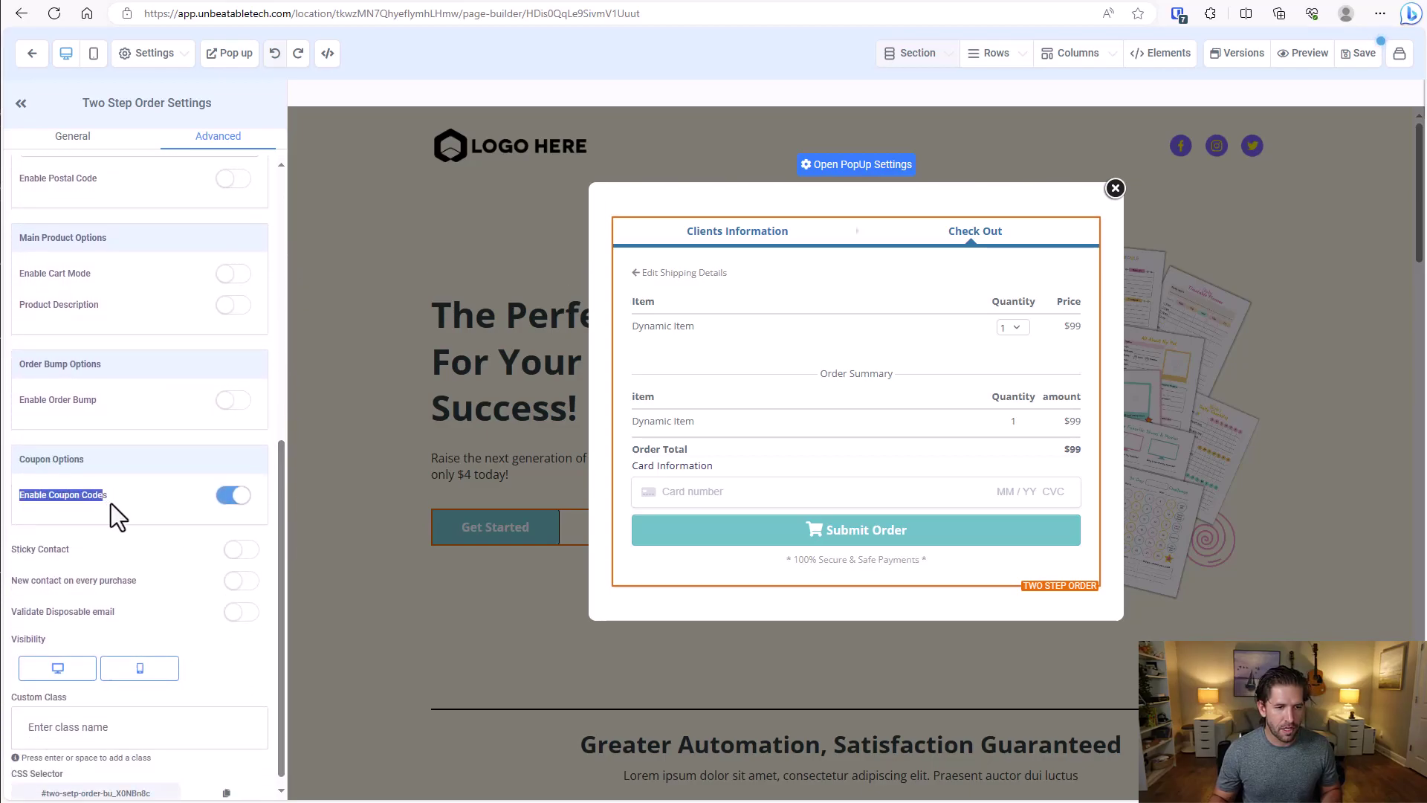
{"action": "left_click", "coordinate": [113, 502]}
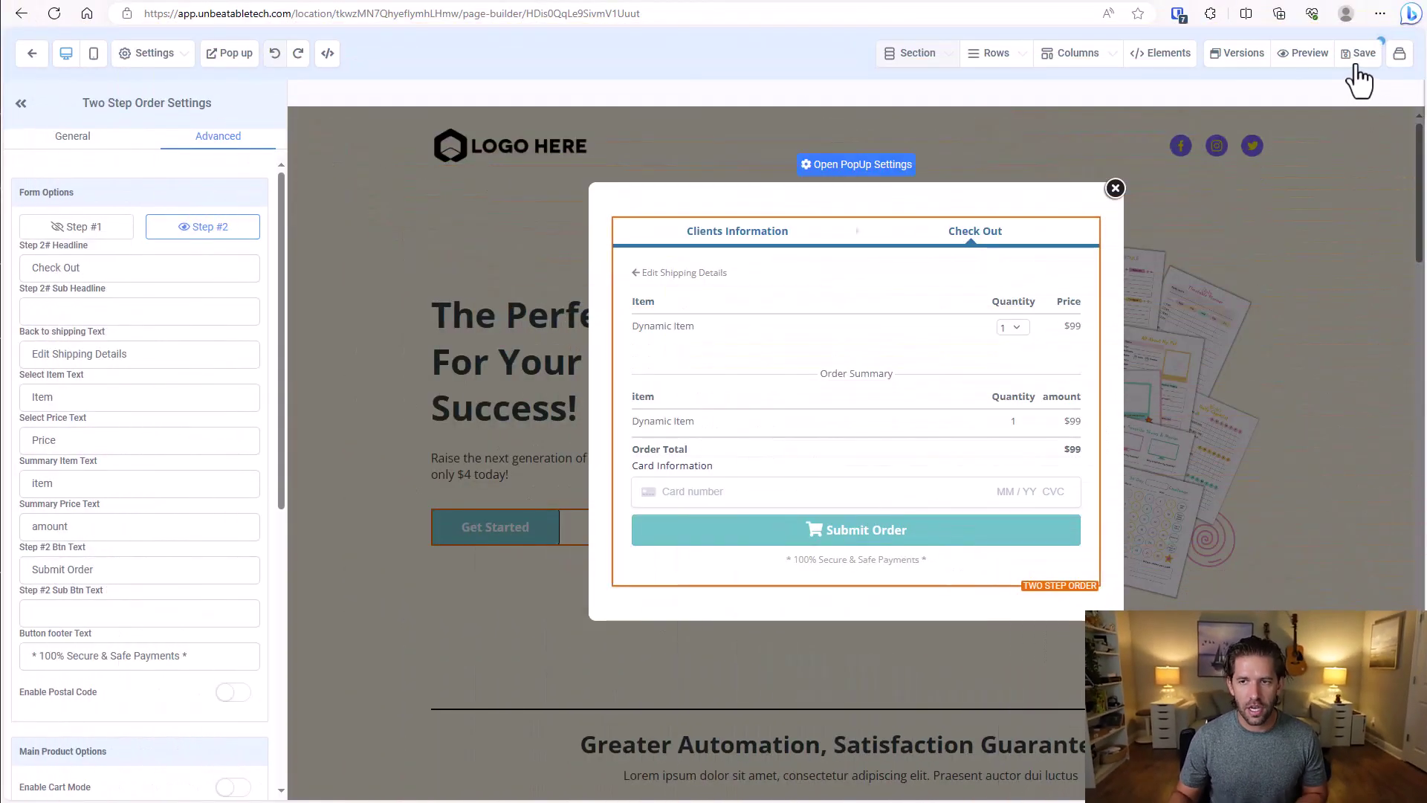
Step: Save the page changes and open the live page preview
{"action": "left_click", "coordinate": [1354, 65]}
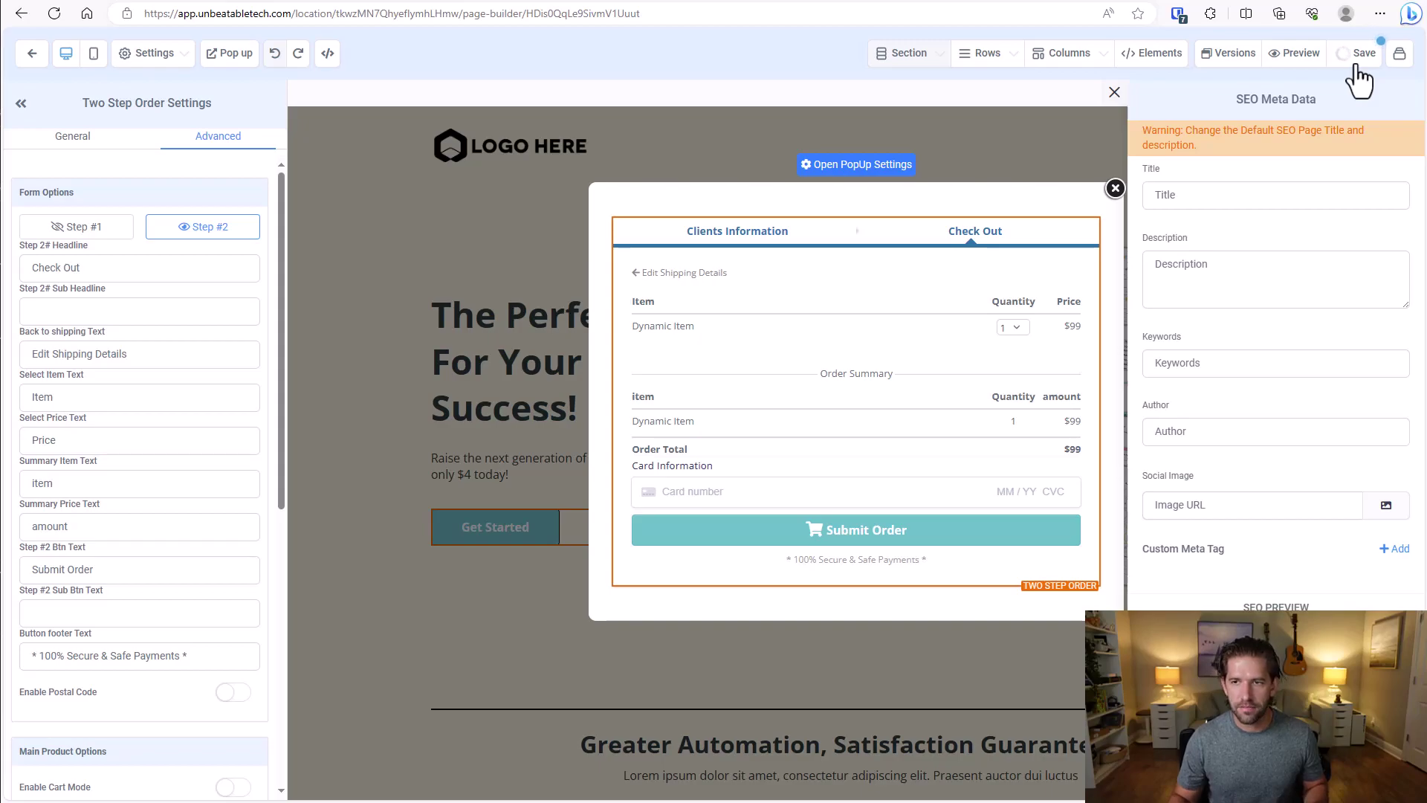
{"action": "left_click", "coordinate": [1301, 53]}
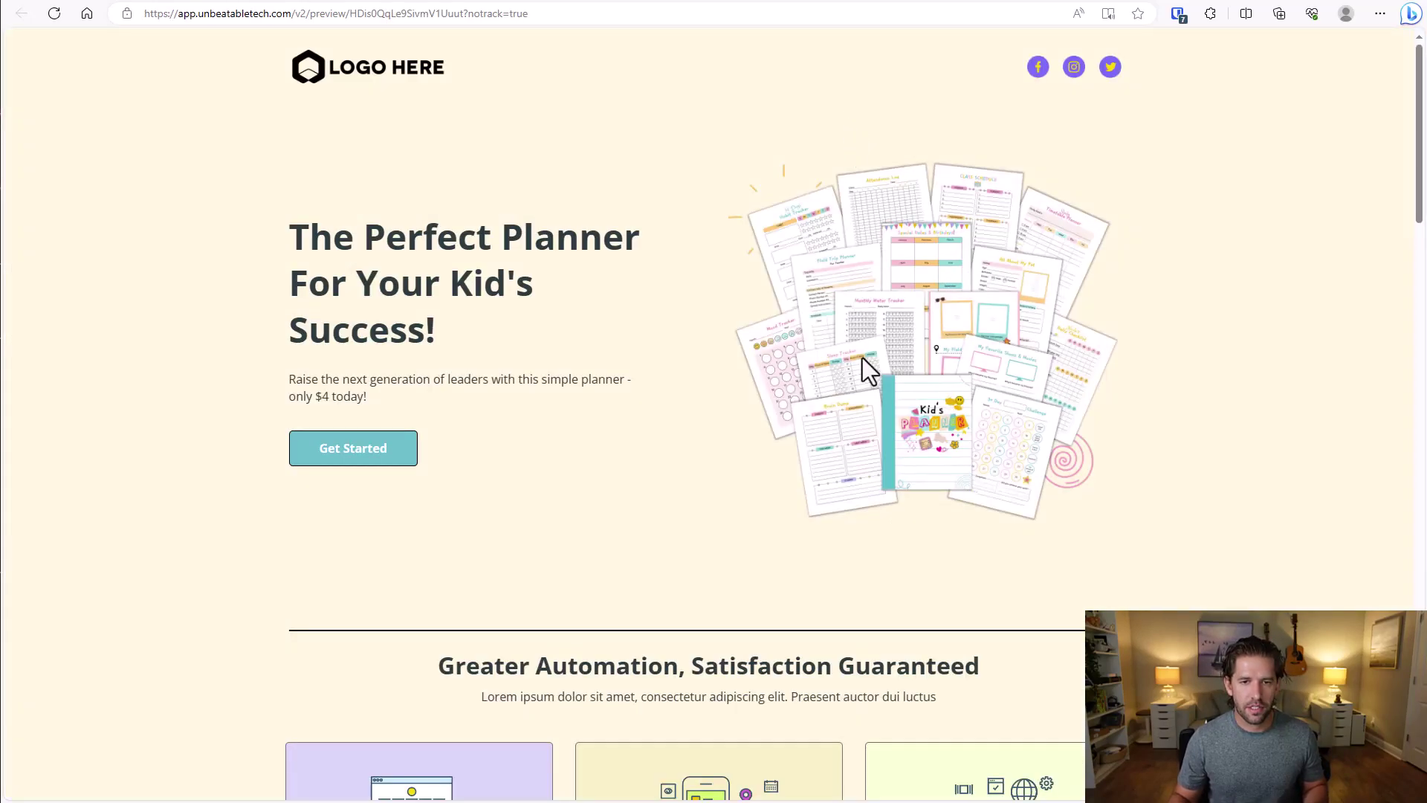
{"action": "scroll", "coordinate": [866, 342], "scroll_direction": "down", "scroll_amount": 15}
{"action": "scroll", "coordinate": [871, 394], "scroll_direction": "up", "scroll_amount": 15}
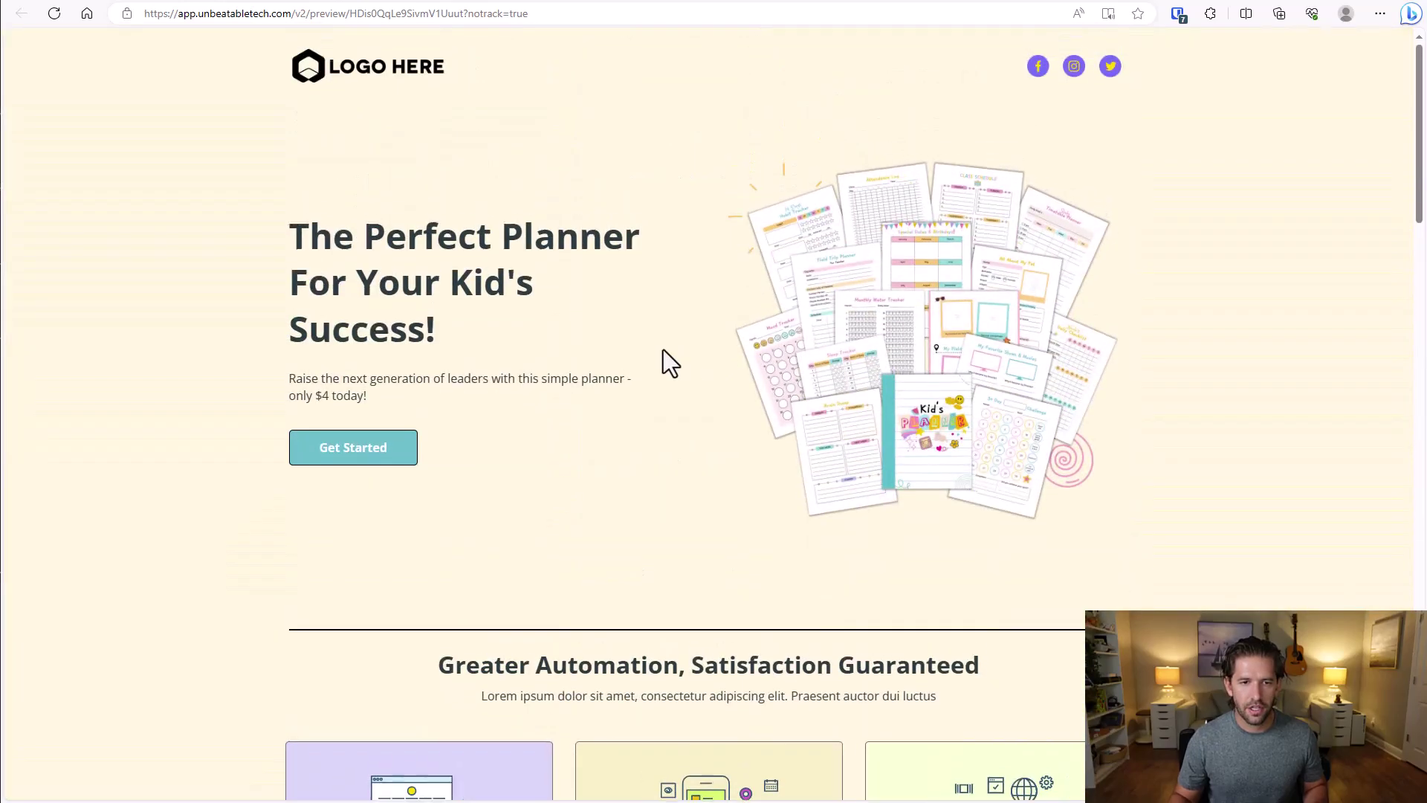
Step: Open the order form's Check Out step and focus its coupon code field
{"action": "left_click", "coordinate": [358, 465]}
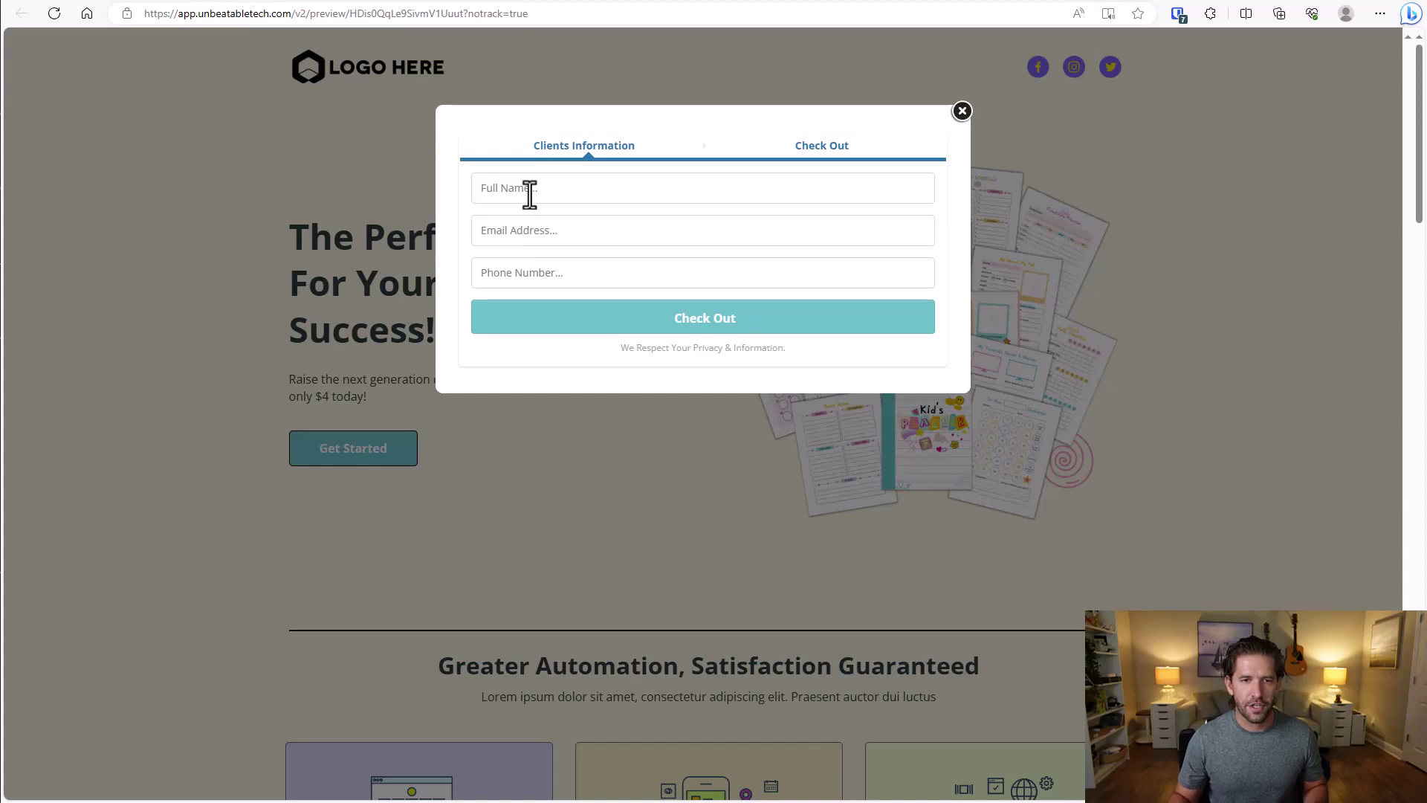
{"action": "left_click", "coordinate": [705, 318]}
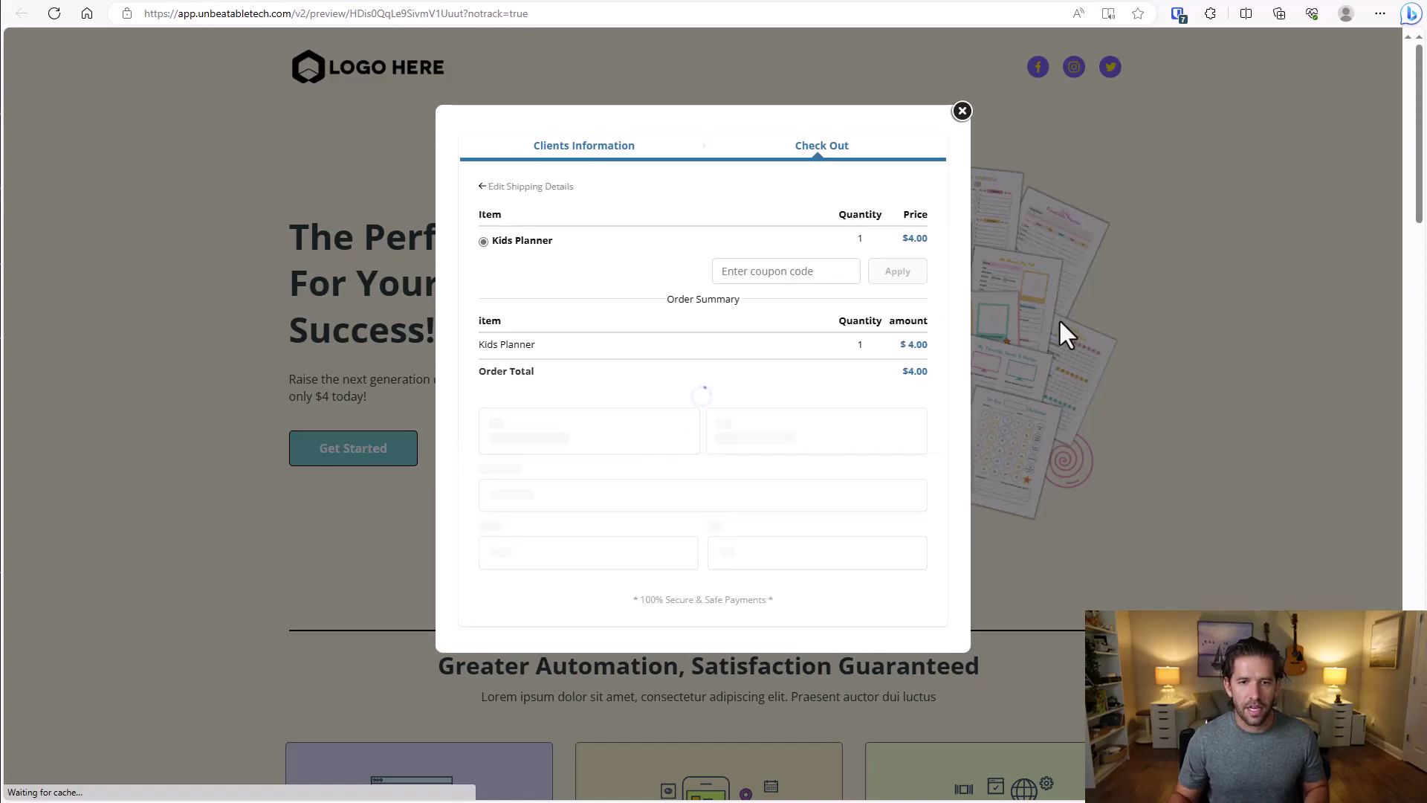
{"action": "left_click", "coordinate": [767, 275]}
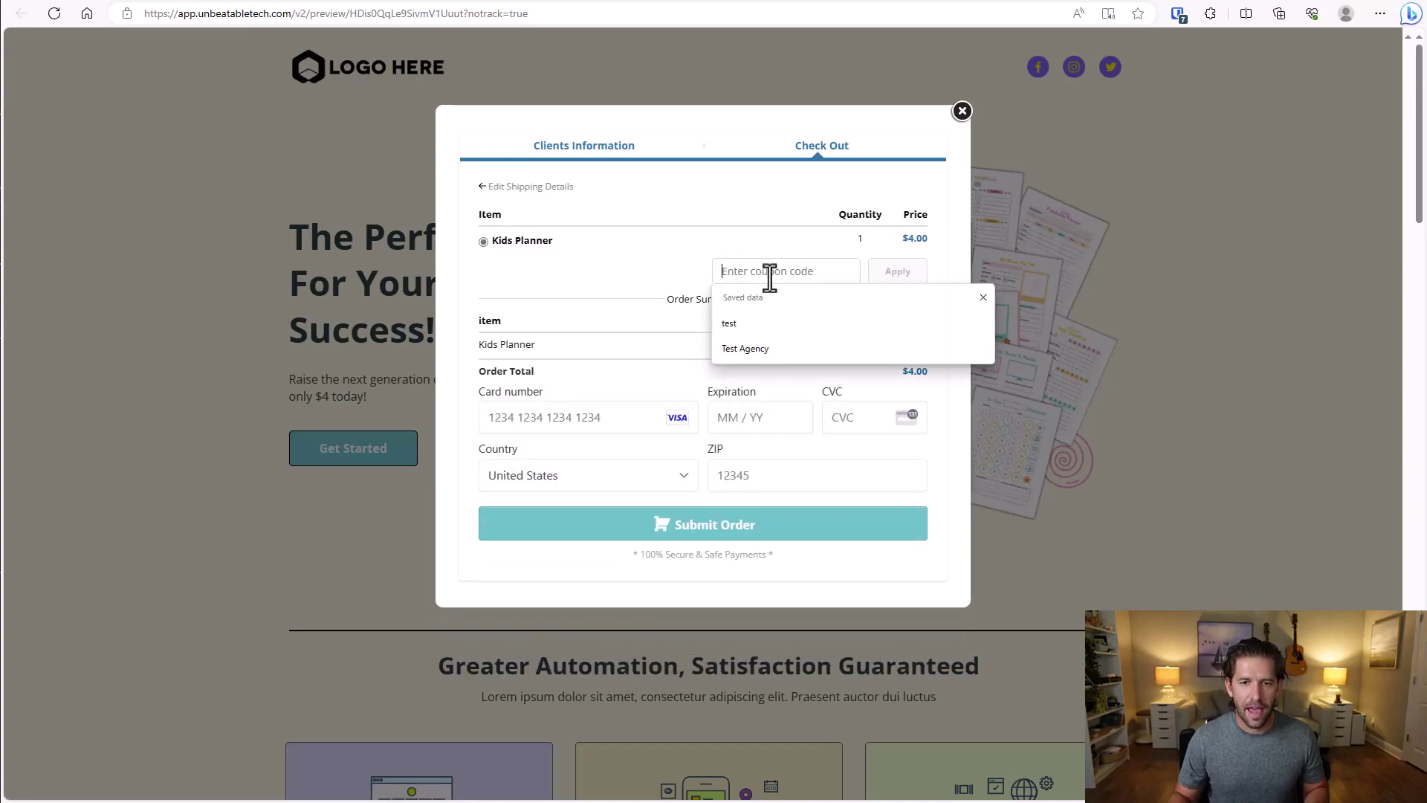
{"action": "left_click", "coordinate": [647, 280]}
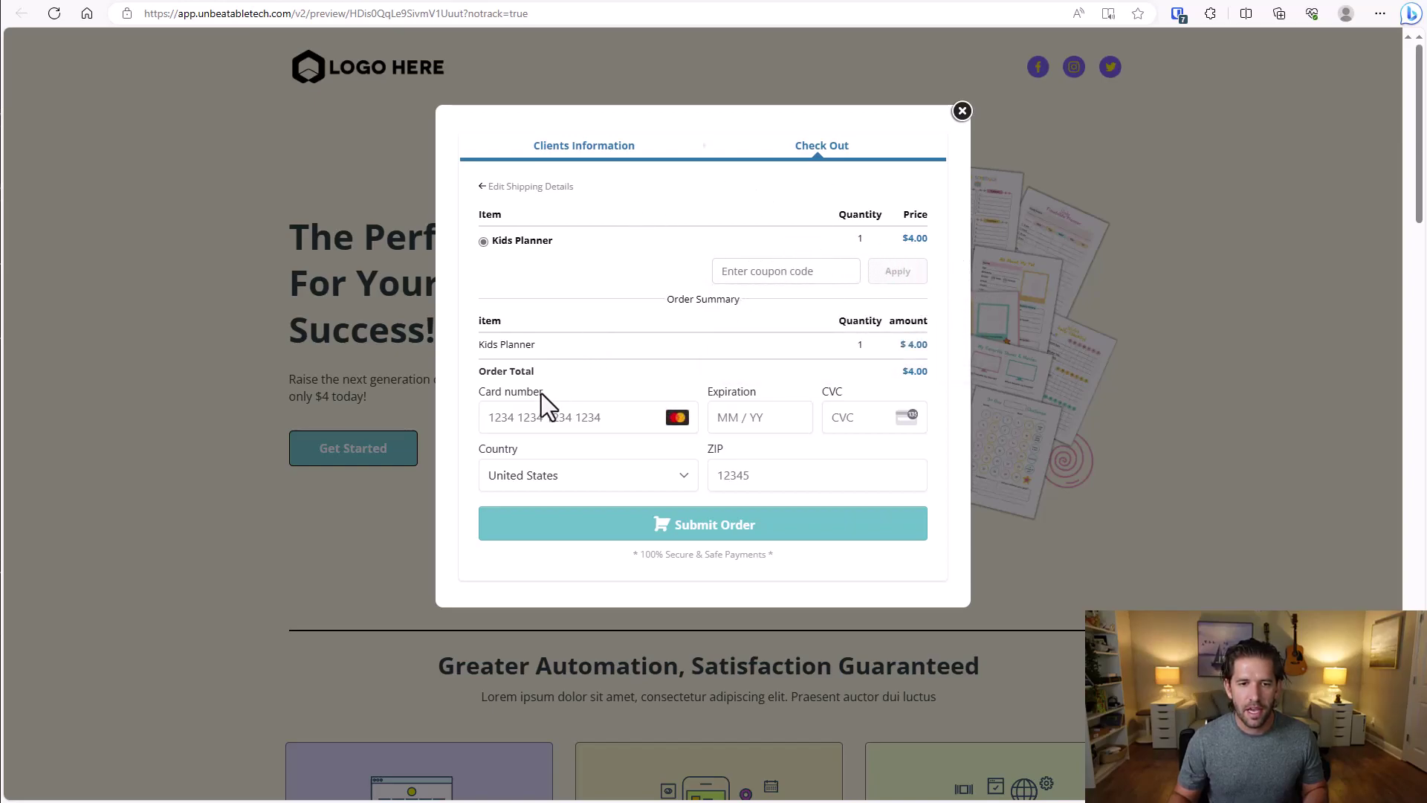
Step: Enter and apply coupon code DAD25 at checkout
{"action": "left_click", "coordinate": [758, 272]}
{"action": "type", "text": "D"}
{"action": "type", "text": "25"}
{"action": "left_click", "coordinate": [892, 275]}
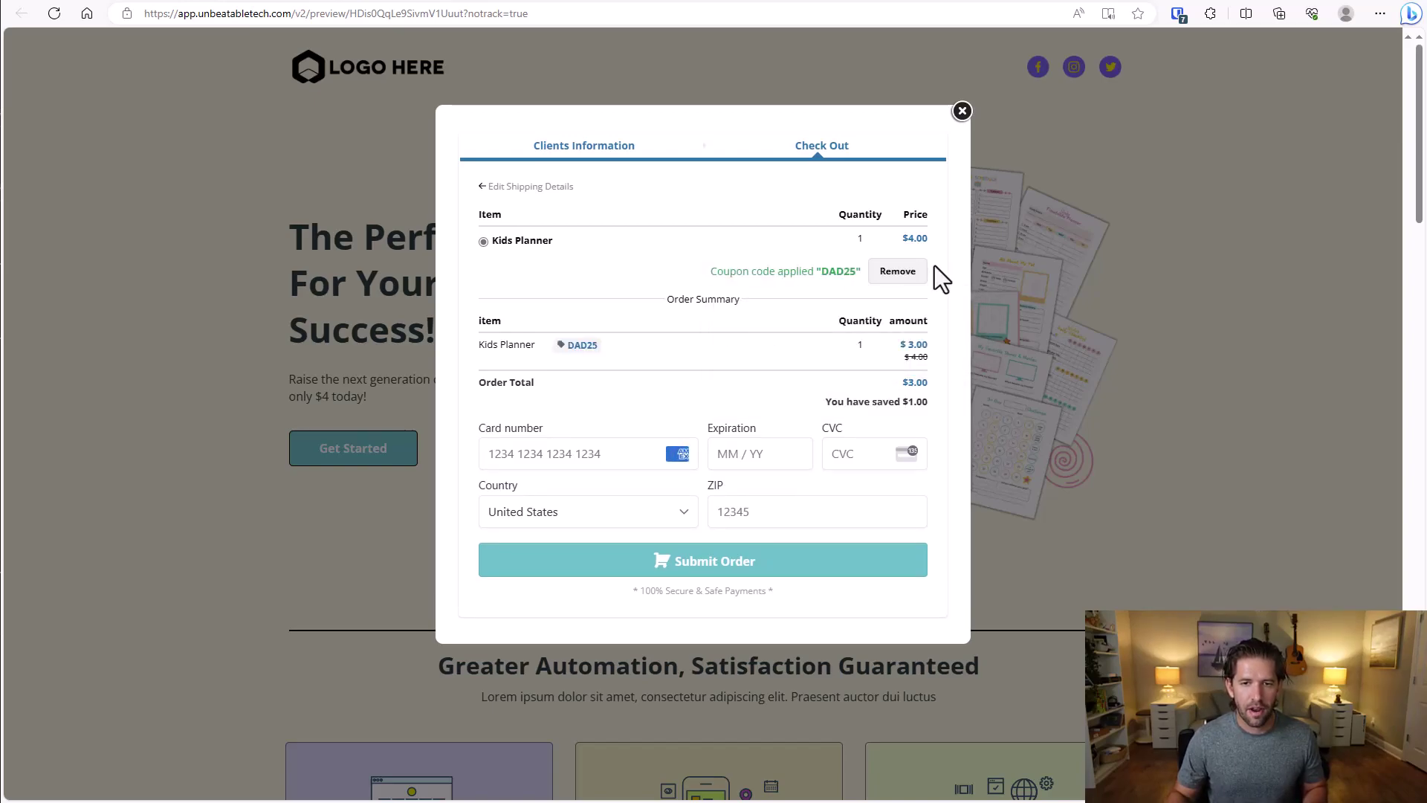
Step: Check the applied-coupon message, the DAD25 tag and the $3.00 total
{"action": "left_click_drag", "start_coordinate": [711, 271], "coordinate": [825, 272]}
{"action": "left_click", "coordinate": [825, 272]}
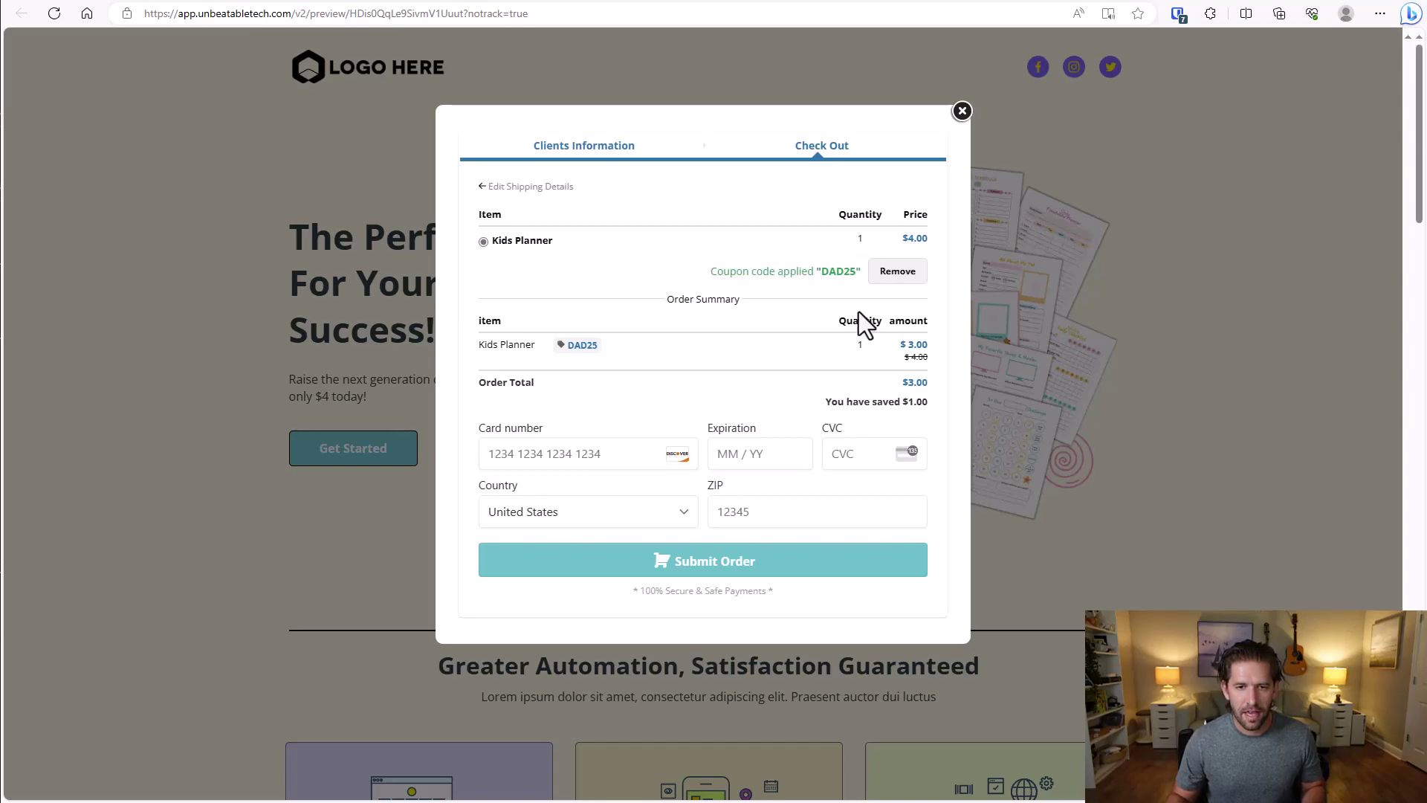
{"action": "left_click_drag", "start_coordinate": [559, 350], "coordinate": [614, 349]}
{"action": "left_click", "coordinate": [617, 349]}
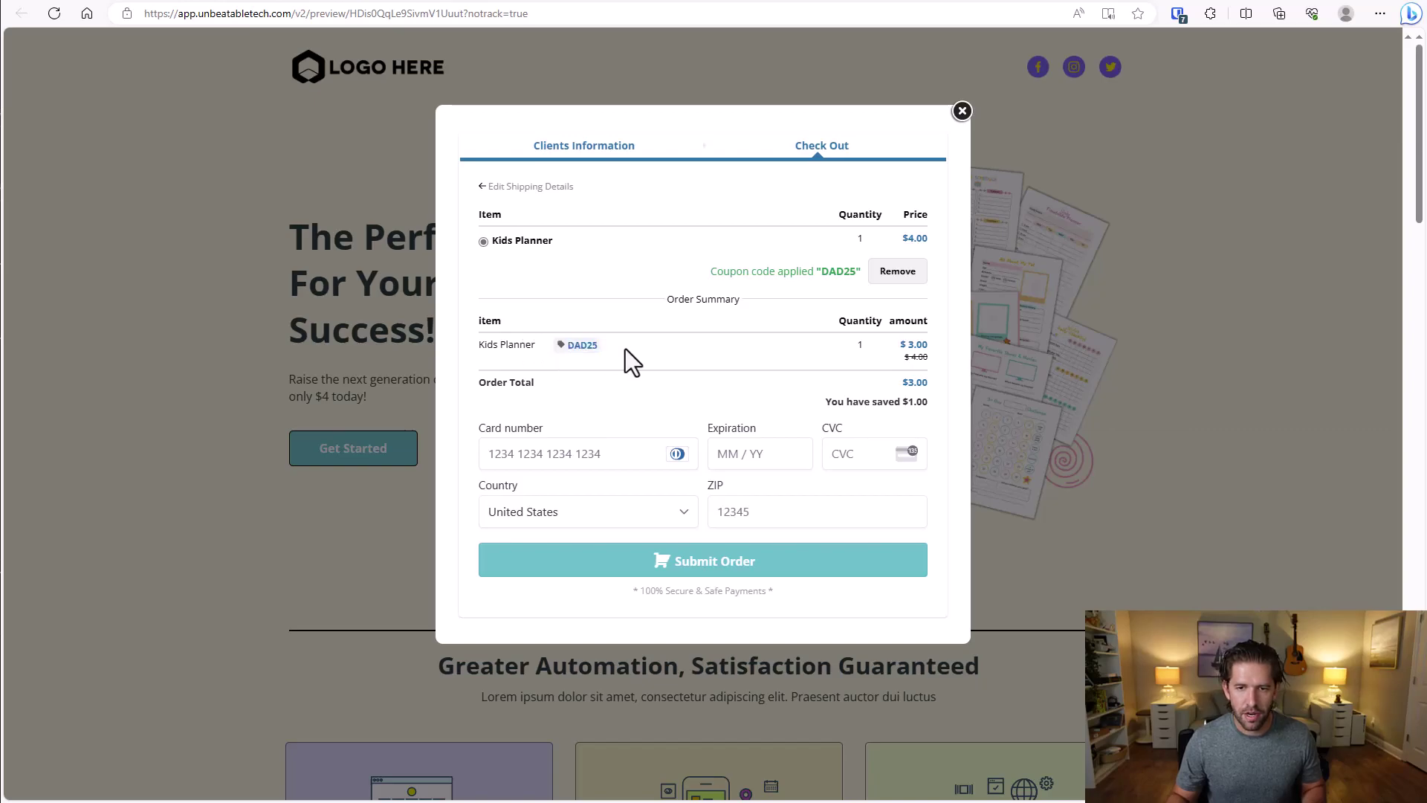
{"action": "left_click", "coordinate": [935, 348]}
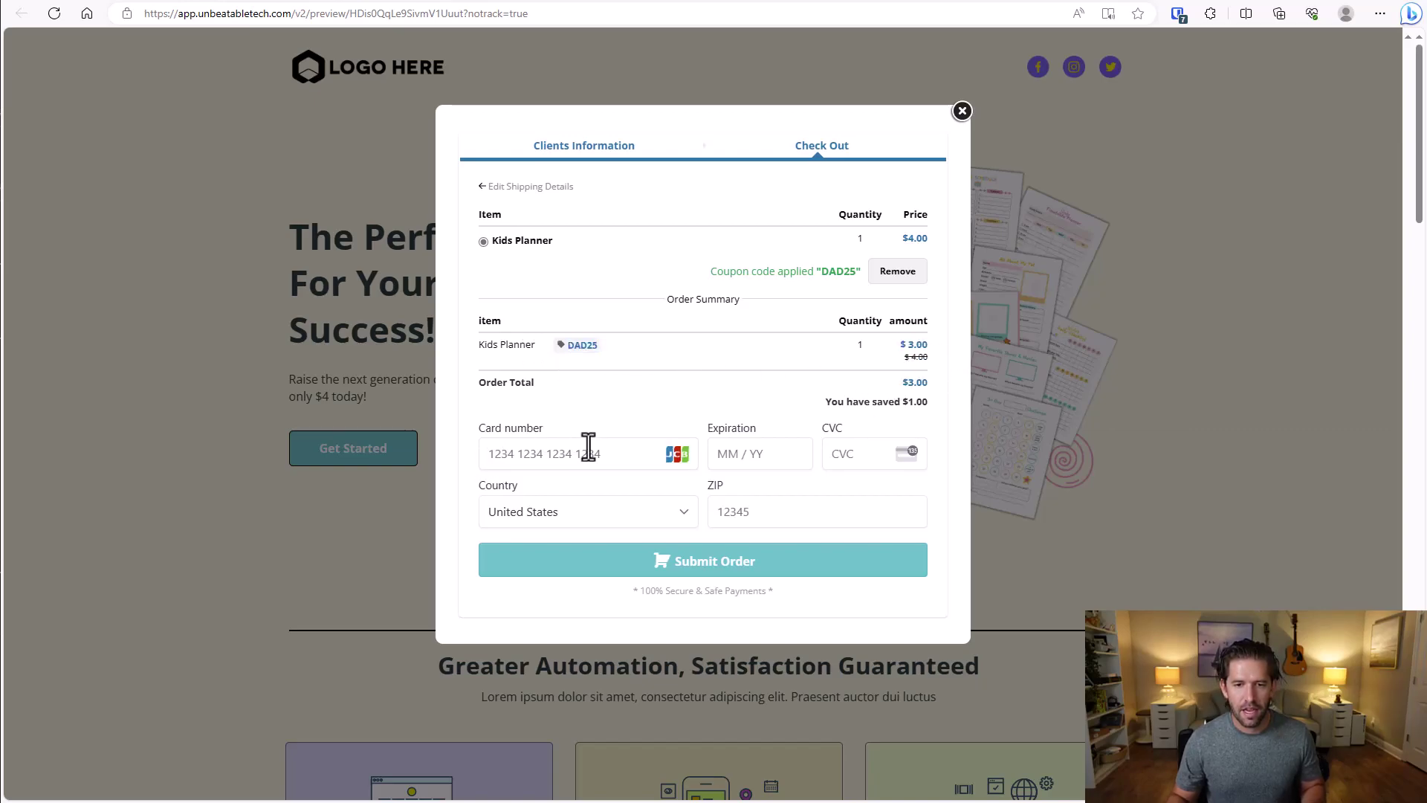